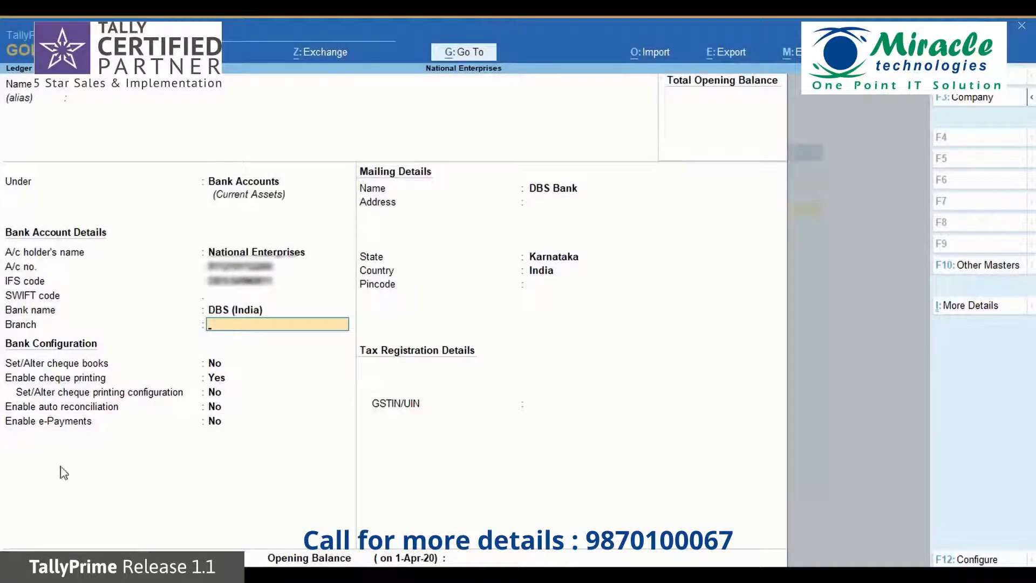
# Set the DBS Bank ledger's branch to Ulsoor Road and enable e-Payments
pyautogui.write('Ul')
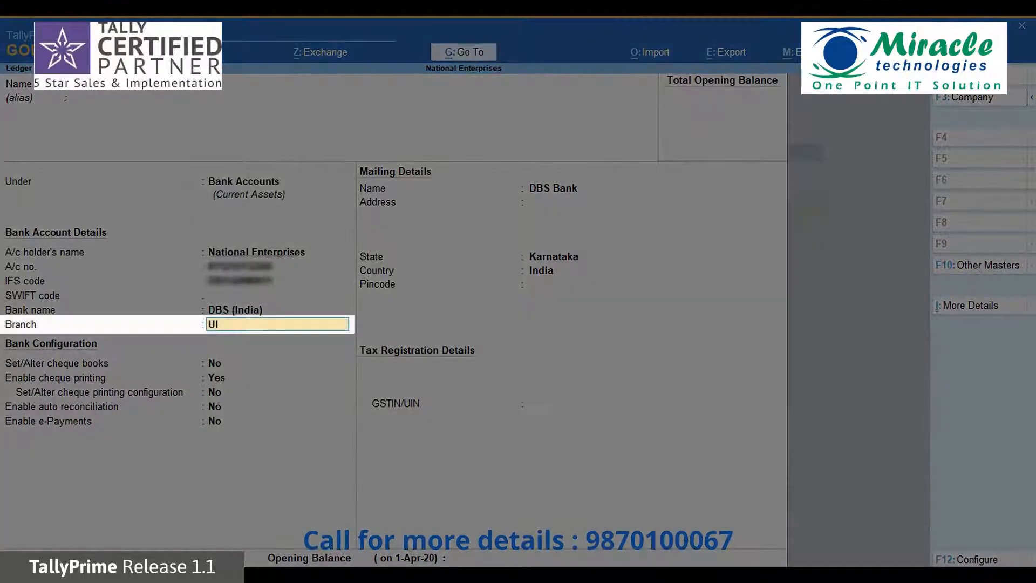
pyautogui.write('soor Road')
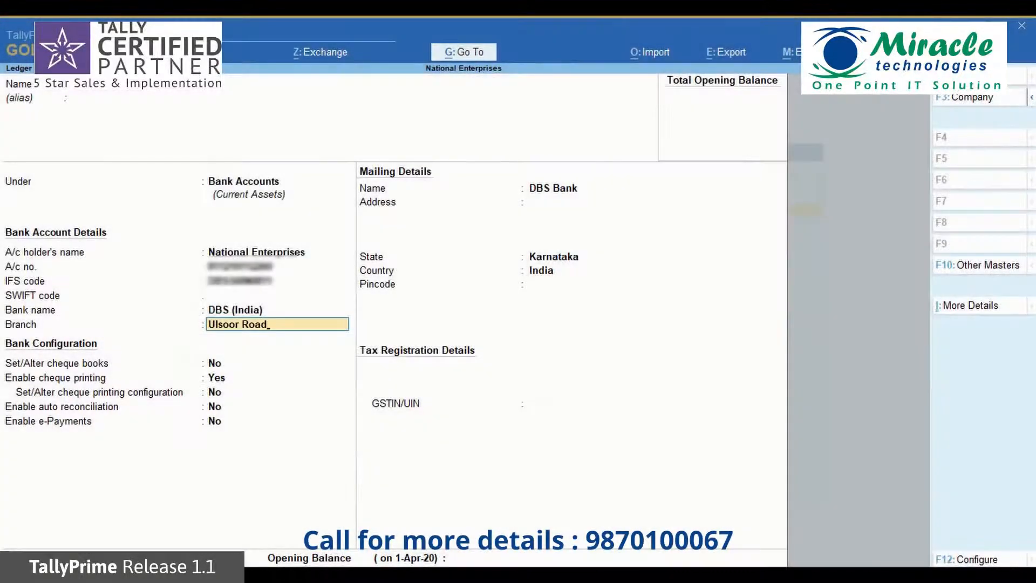
pyautogui.press('Return')
pyautogui.press('Return')
pyautogui.press('Return')
pyautogui.press('Return')
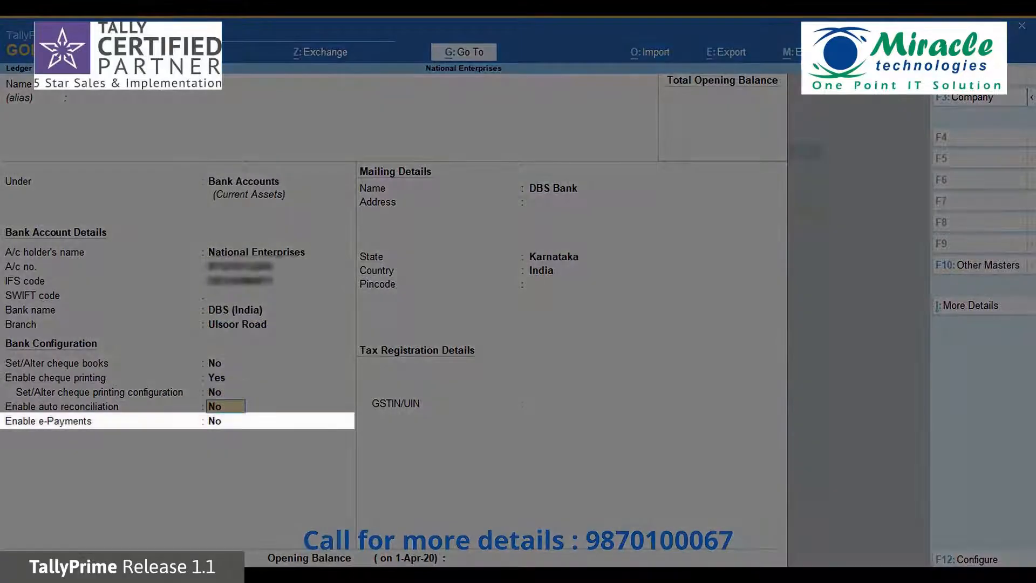
pyautogui.press('Return')
pyautogui.write('yes')
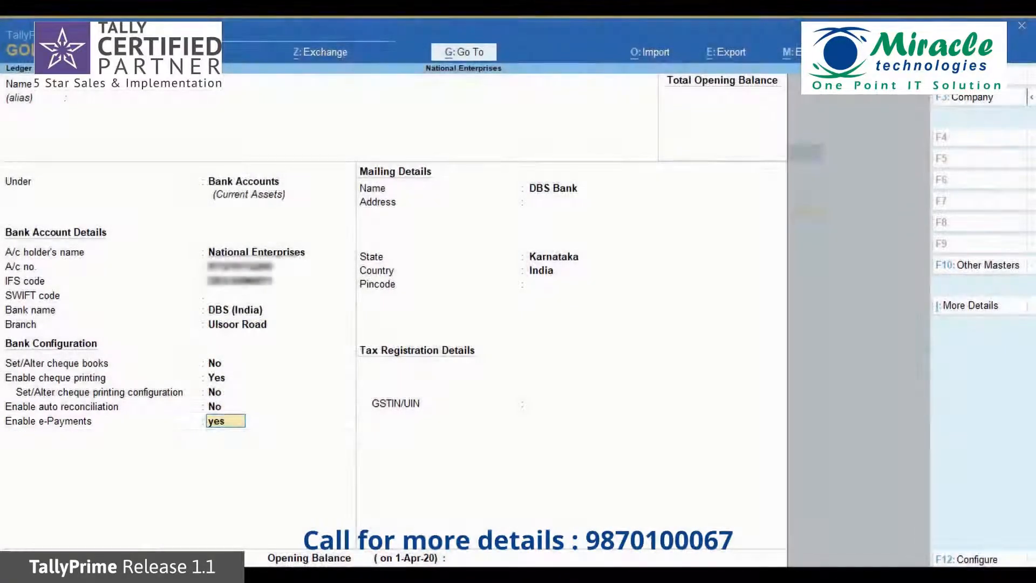
pyautogui.press('Return')
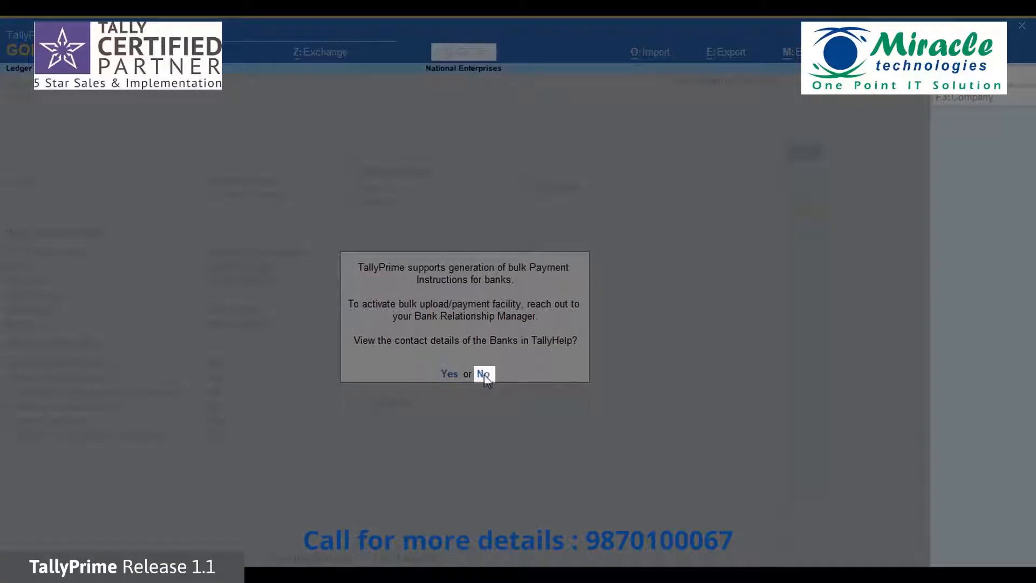
# Decline the bulk-payment help prompt and choose Yes to set up the e-Payments configuration
pyautogui.click(484, 375)
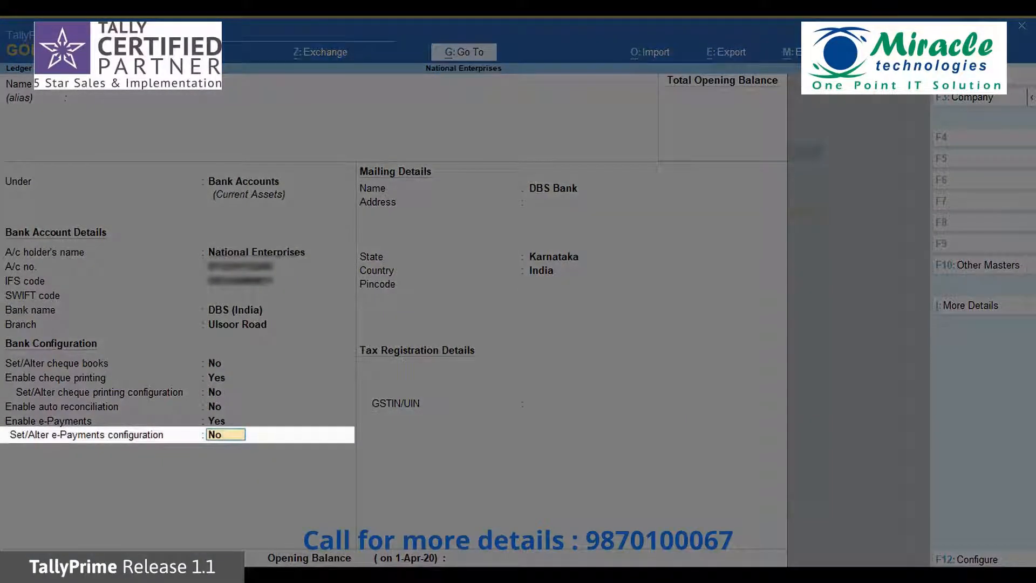
pyautogui.write('Yes')
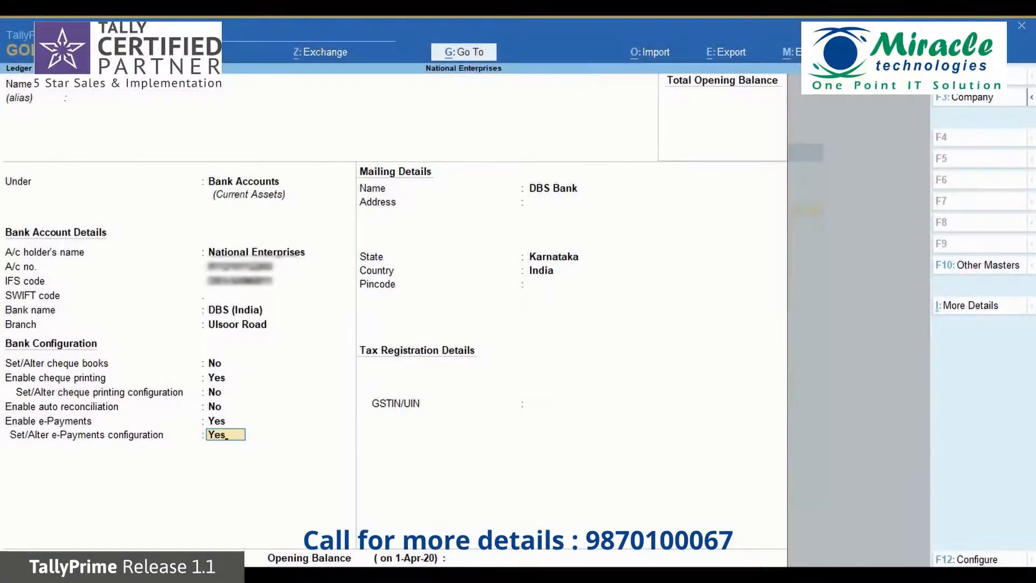
pyautogui.press('Return')
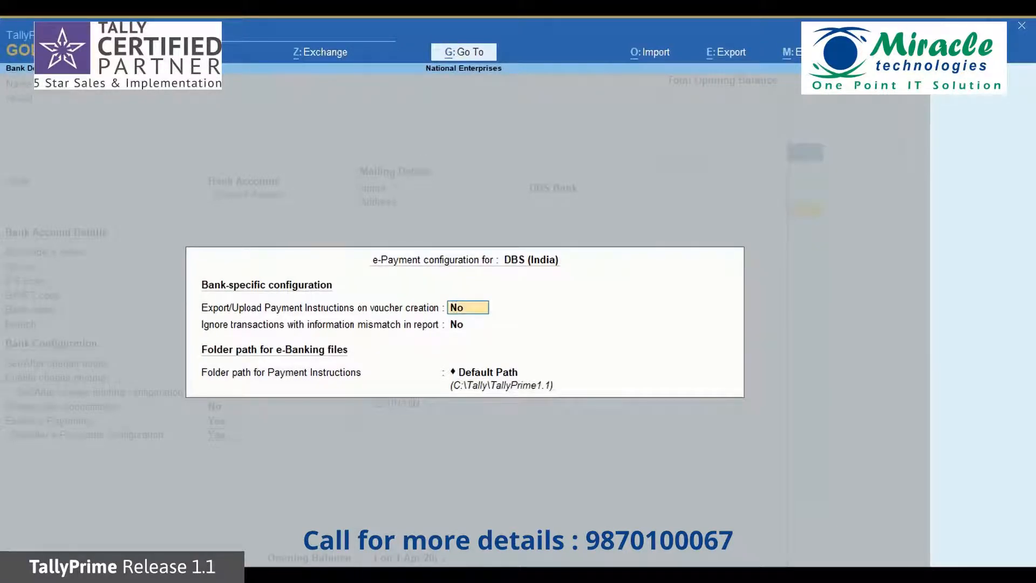
# Accept the DBS (India) e-Payment configuration with both options at No and the Default Path folder
pyautogui.press('Return')
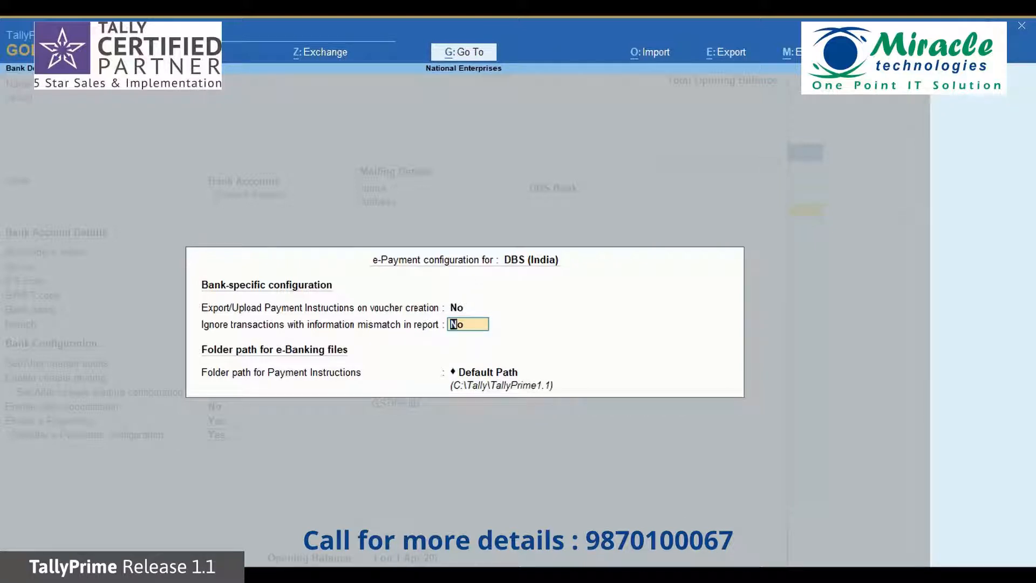
pyautogui.press('Return')
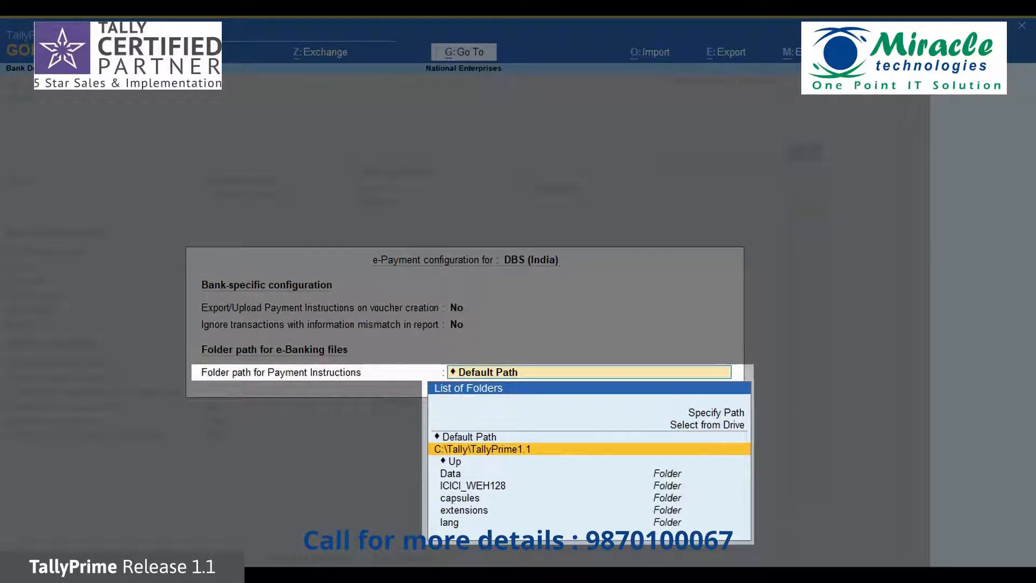
pyautogui.press('Up')
pyautogui.press('Up')
pyautogui.press('Up')
pyautogui.press('Up')
pyautogui.press('Up')
pyautogui.press('Up')
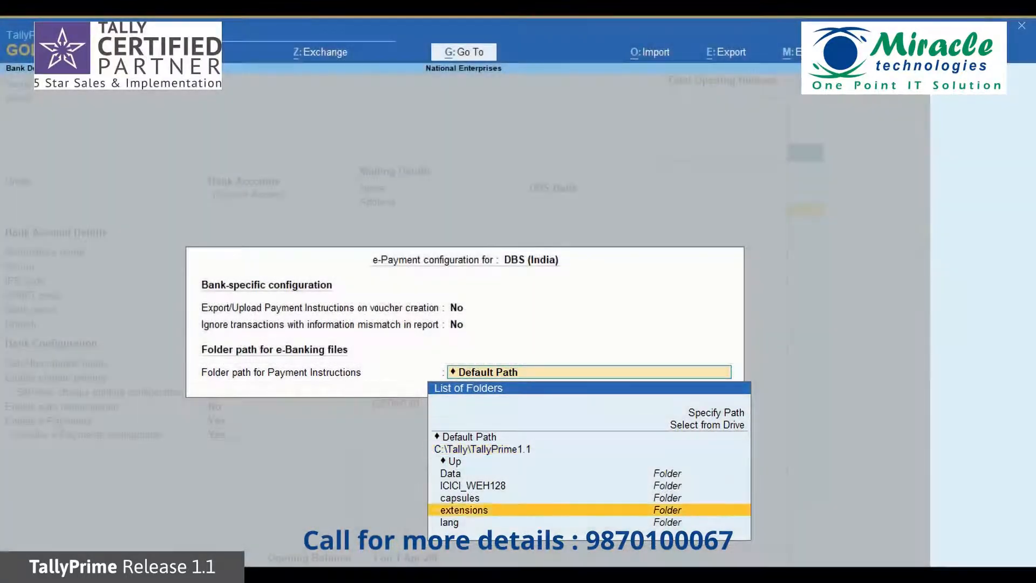
pyautogui.press('Up')
pyautogui.press('Up')
pyautogui.press('Up')
pyautogui.press('Up')
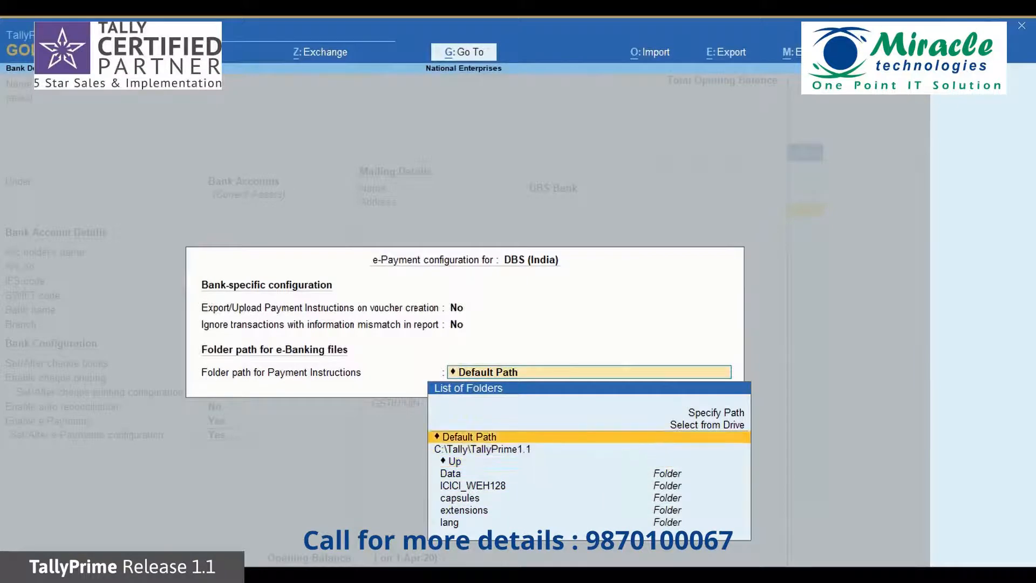
pyautogui.press('Down')
pyautogui.press('Down')
pyautogui.press('Return')
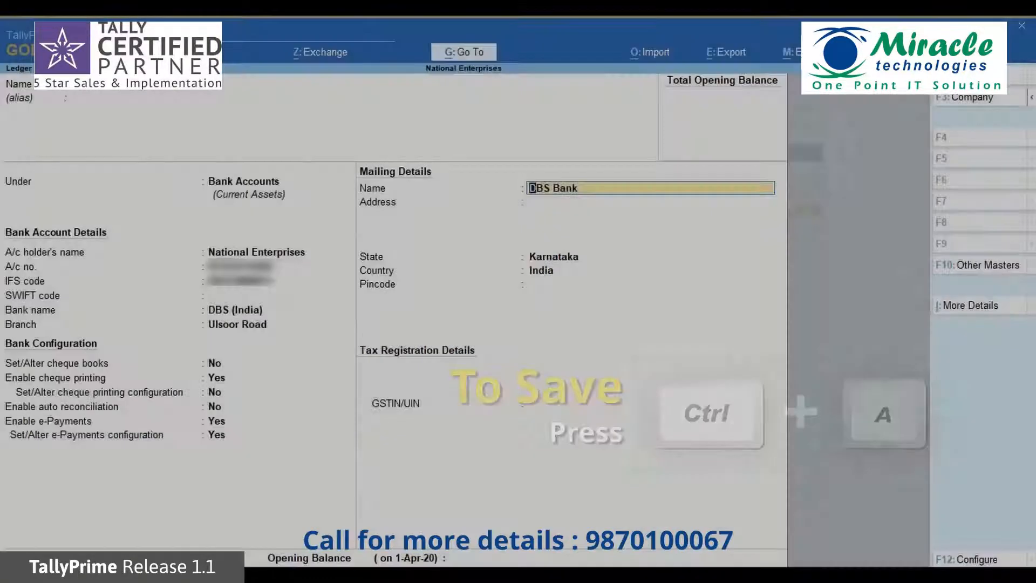
# Save the DBS Bank ledger and create Ganeshji Enterprises under Sundry Creditors
pyautogui.hotkey('ctrl', 'a')
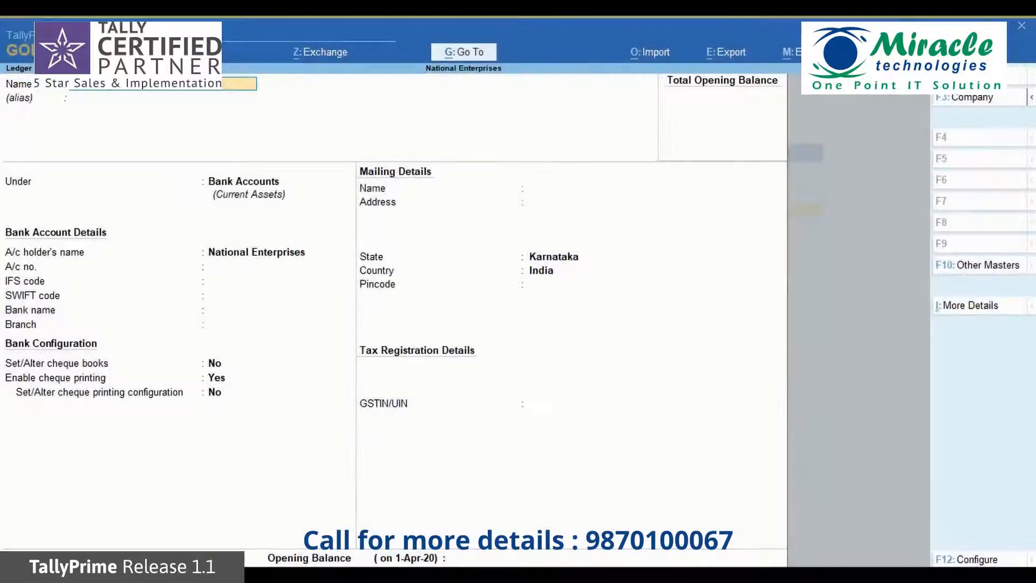
pyautogui.press('Return')
pyautogui.press('Return')
pyautogui.write('Su')
pyautogui.press('Down')
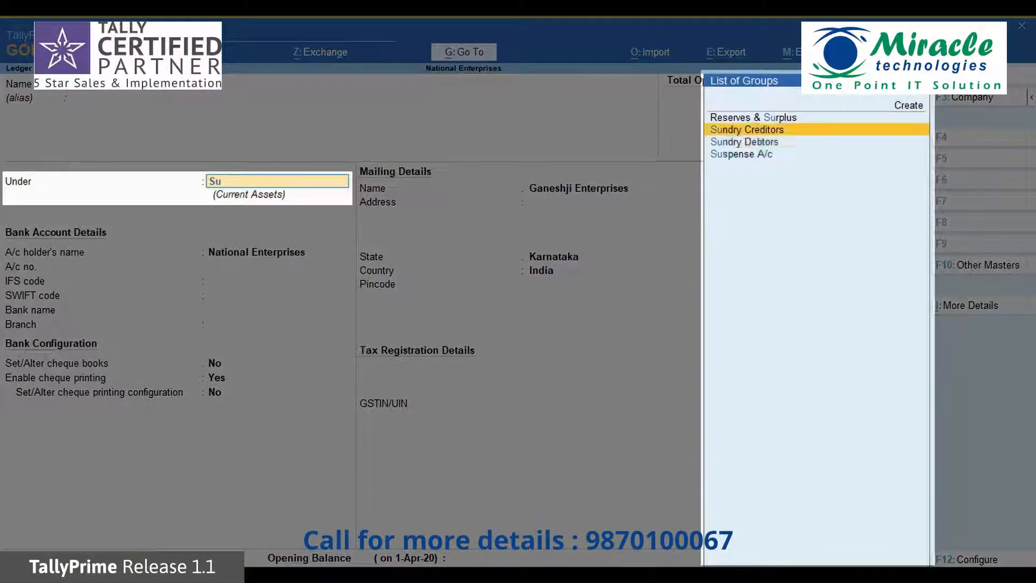
pyautogui.press('Return')
# Enter the creditor's mailing address, Karnataka state and pincode, and enable bank details
pyautogui.press('Return')
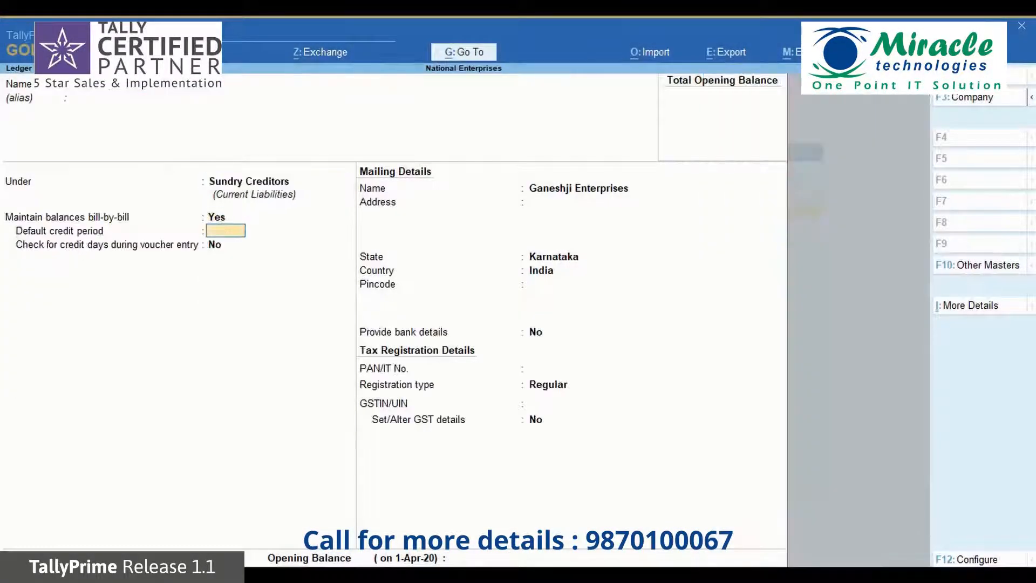
pyautogui.press('Return')
pyautogui.press('Return')
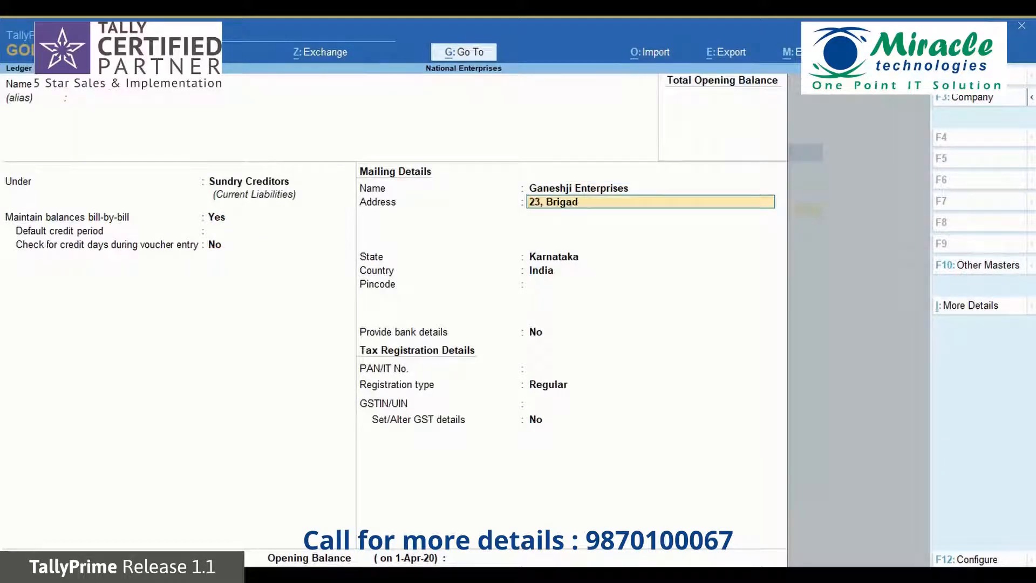
pyautogui.press('Return')
pyautogui.write('Bangalore')
pyautogui.press('Return')
pyautogui.press('Return')
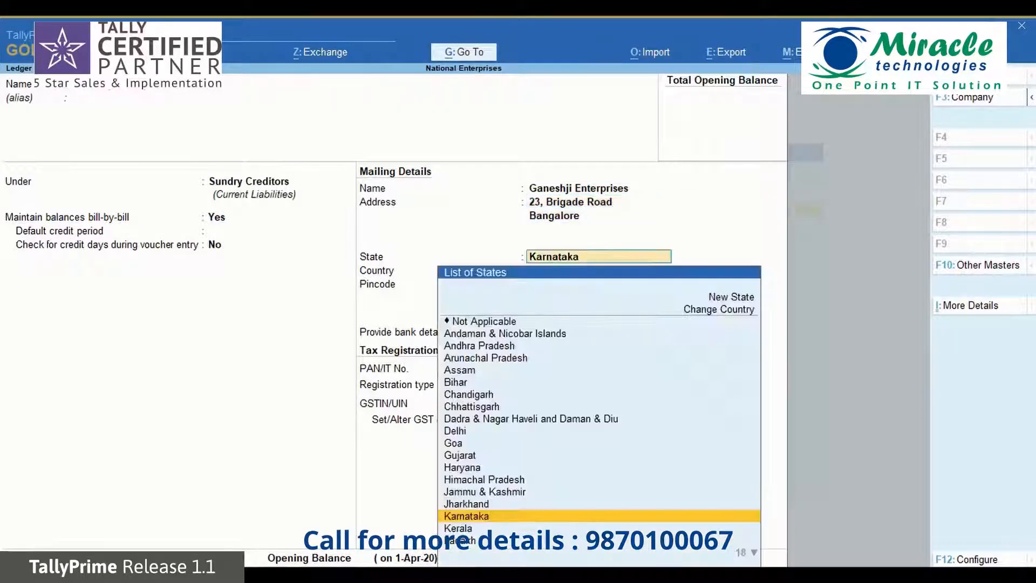
pyautogui.press('Return')
pyautogui.write('560001')
pyautogui.press('Return')
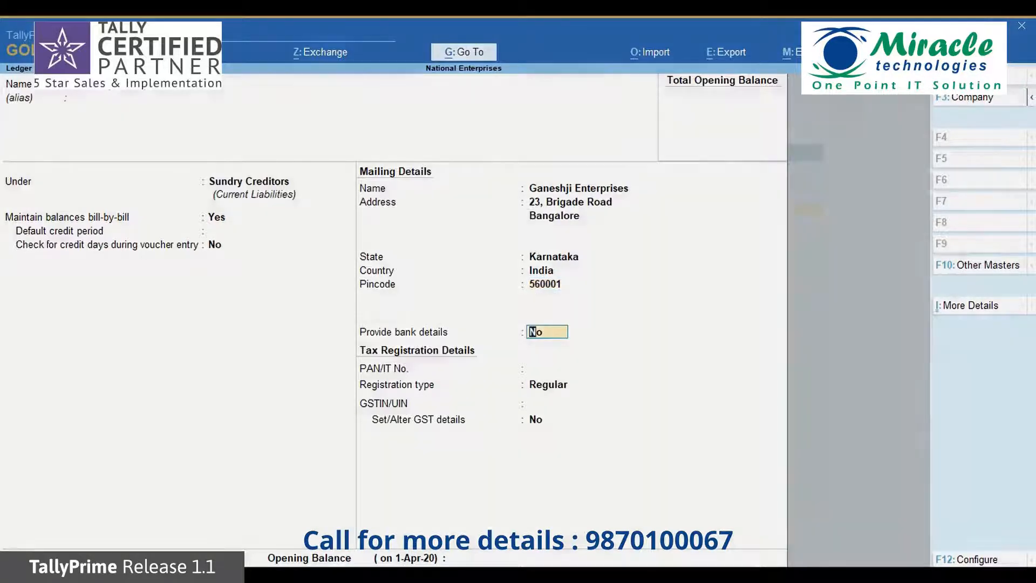
pyautogui.write('yes')
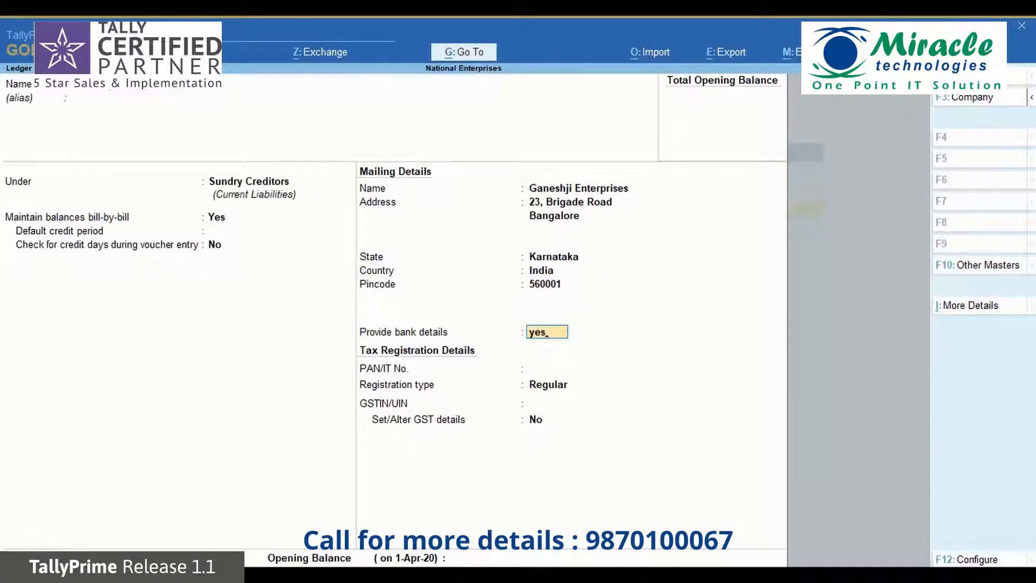
pyautogui.press('Return')
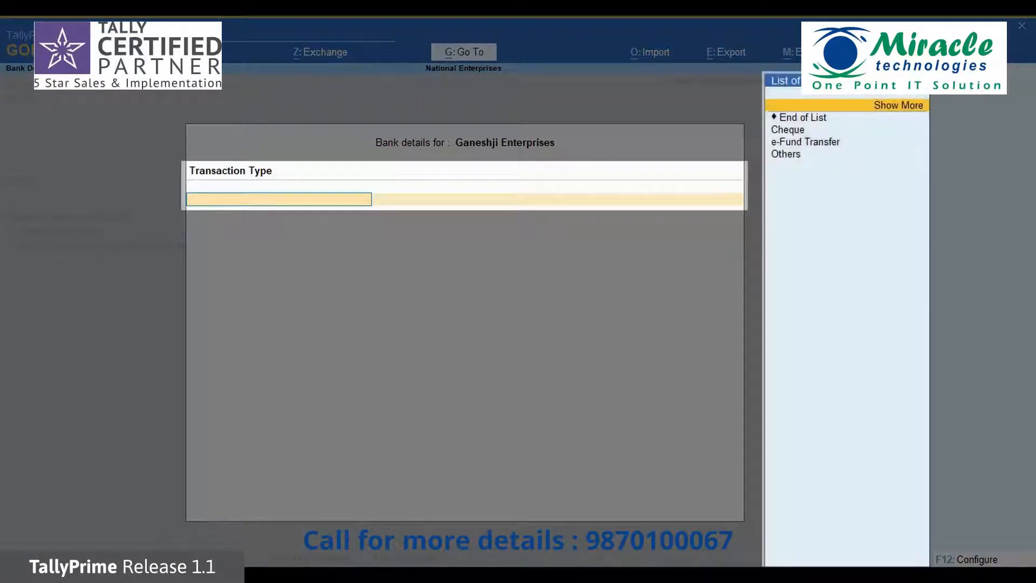
# Enter e-Fund Transfer bank details with the account number, IFS code and bank DBS (India)
pyautogui.press('Down')
pyautogui.press('Down')
pyautogui.press('Down')
pyautogui.press('Return')
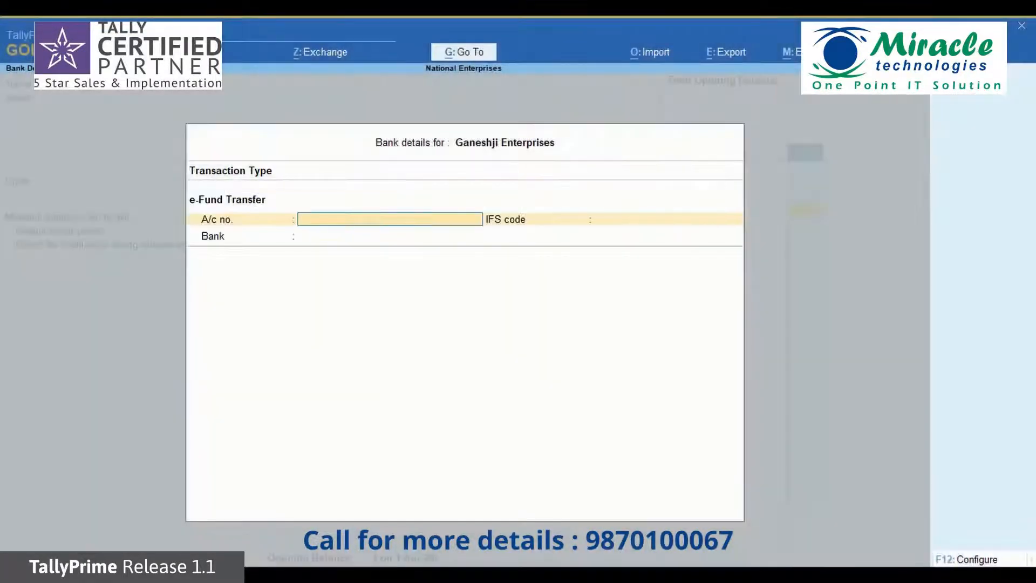
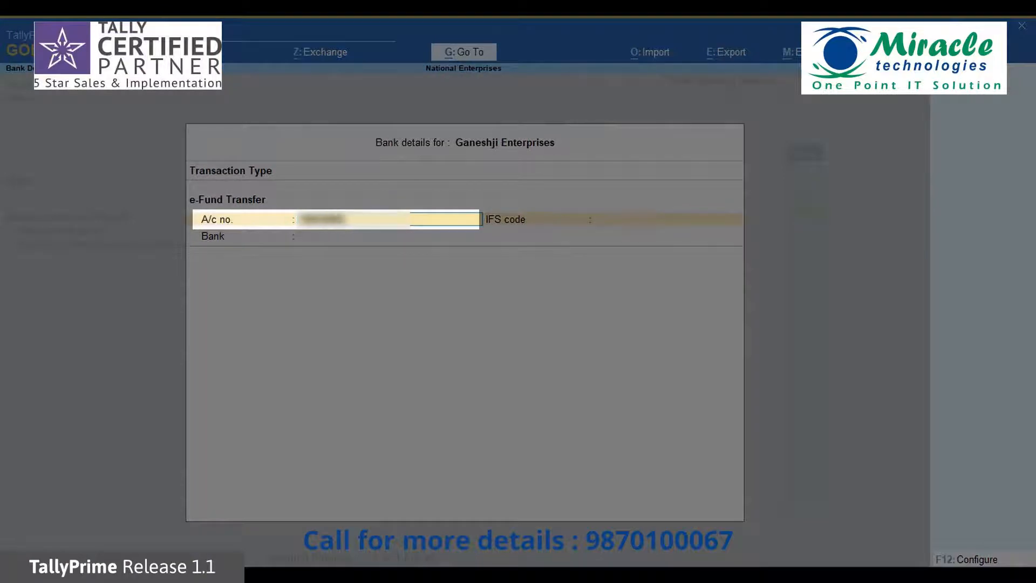
pyautogui.press('Return')
pyautogui.write('SBIN000098')
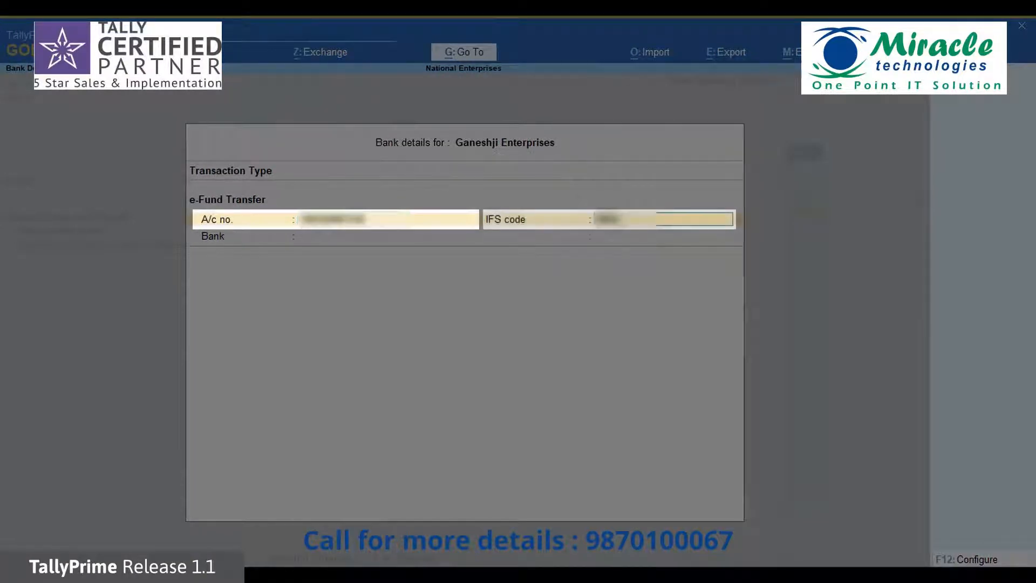
pyautogui.write('1')
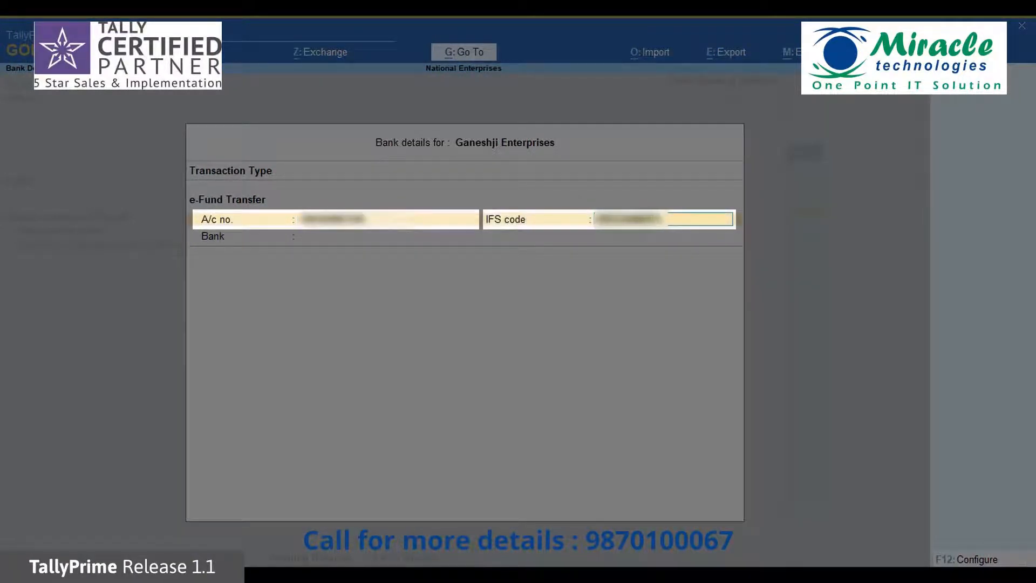
pyautogui.press('Return')
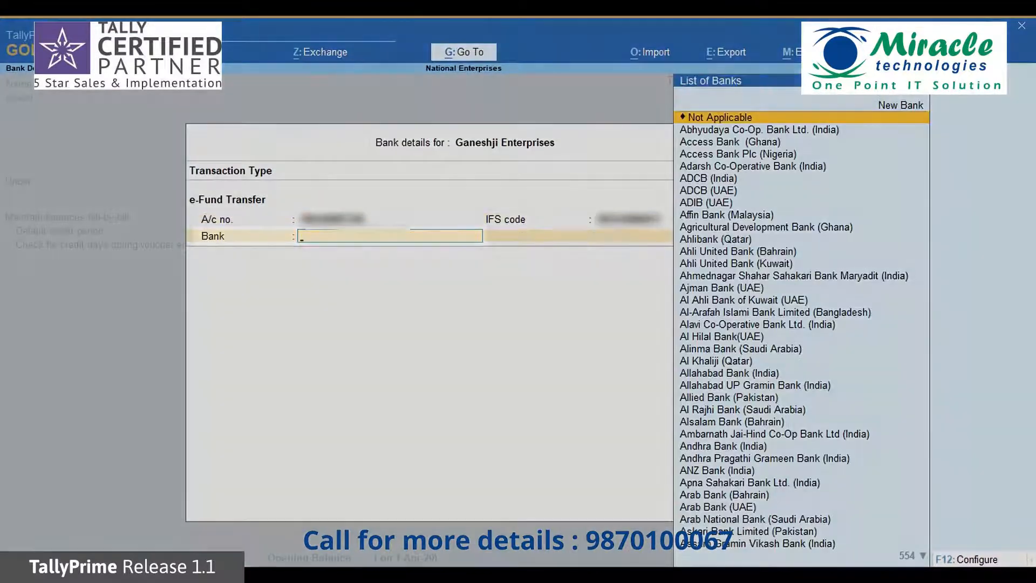
pyautogui.write('Dbs')
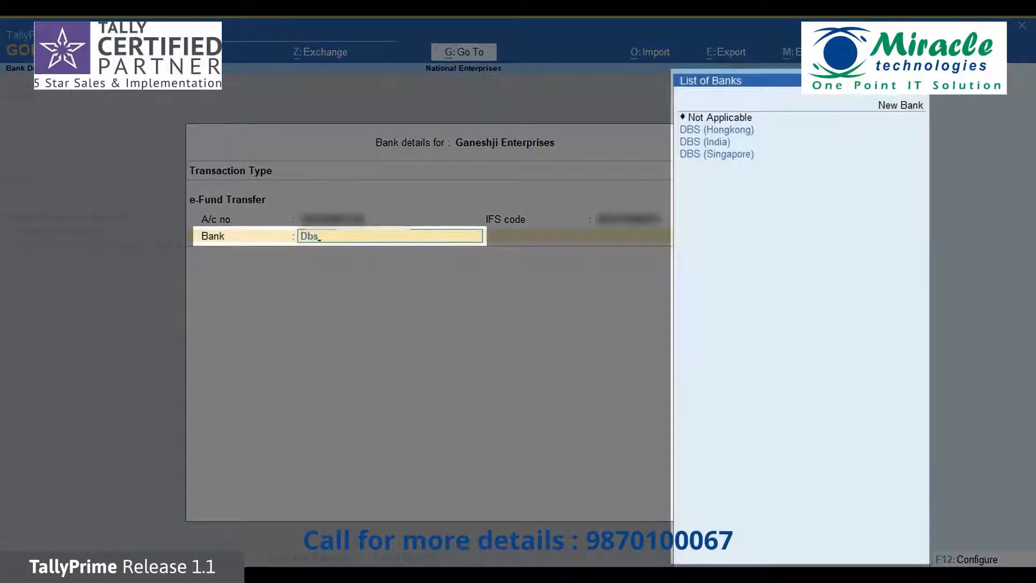
pyautogui.press('Down')
pyautogui.press('Down')
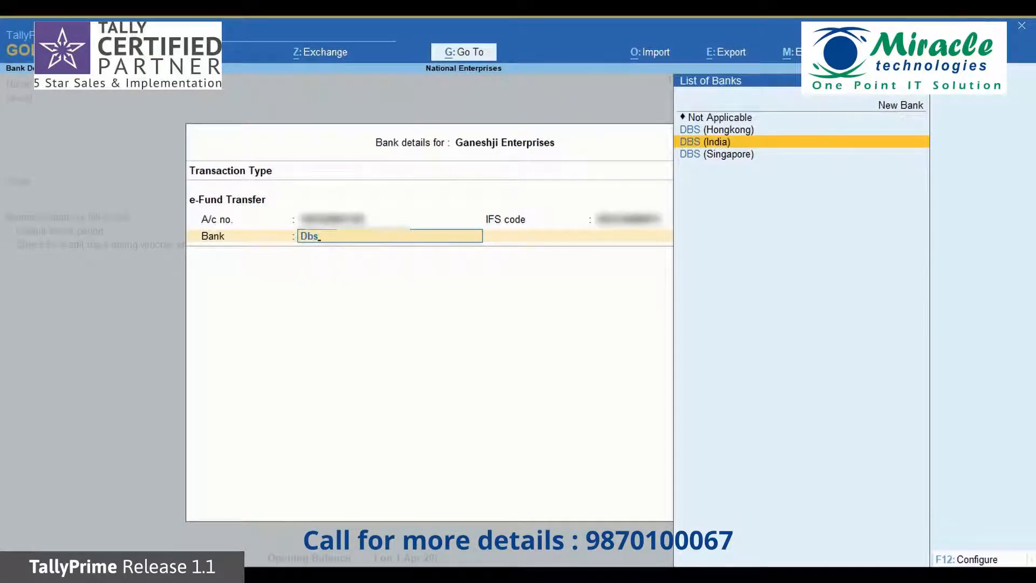
pyautogui.press('Return')
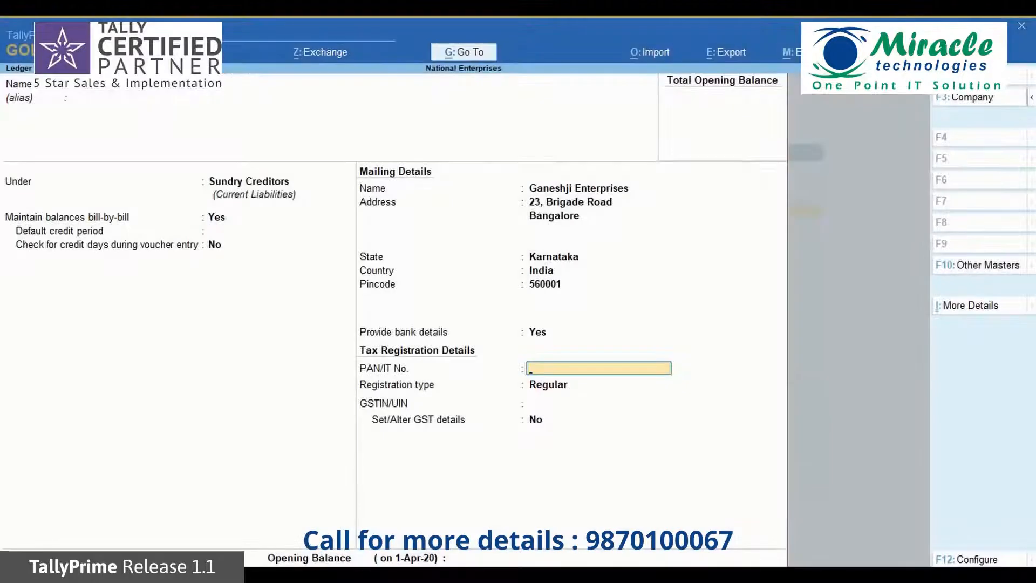
# Save the Ganeshji Enterprises ledger and start a new Payment voucher
pyautogui.hotkey('ctrl', 'a')
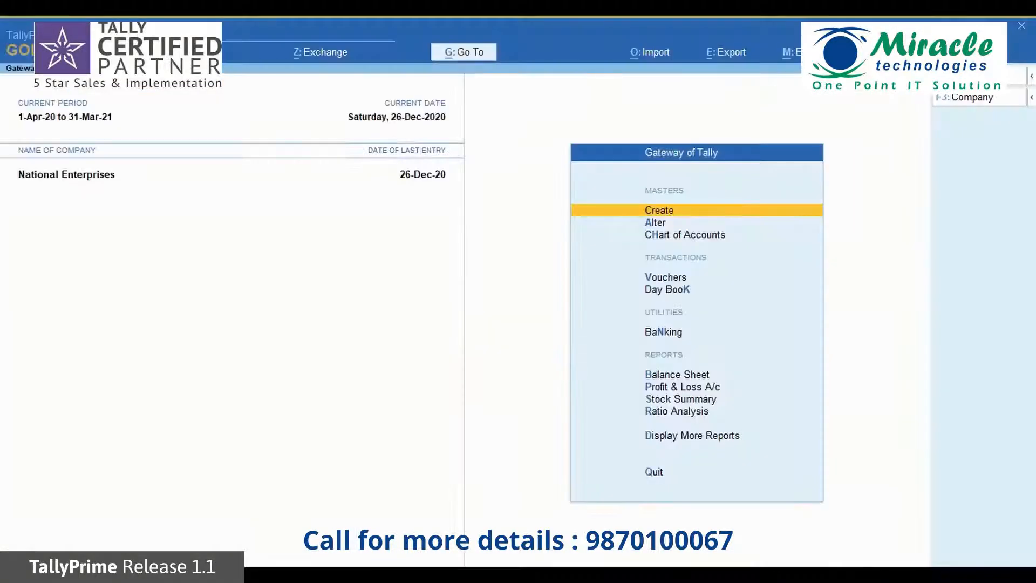
pyautogui.hotkey('alt', 'g')
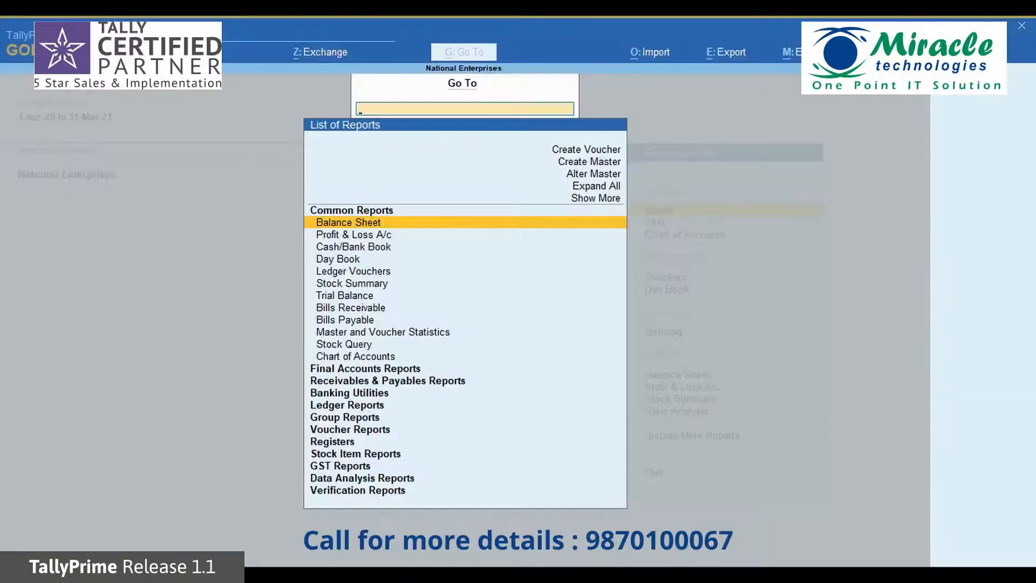
pyautogui.press('Up')
pyautogui.press('Up')
pyautogui.press('Up')
pyautogui.press('Up')
pyautogui.press('Up')
pyautogui.press('Up')
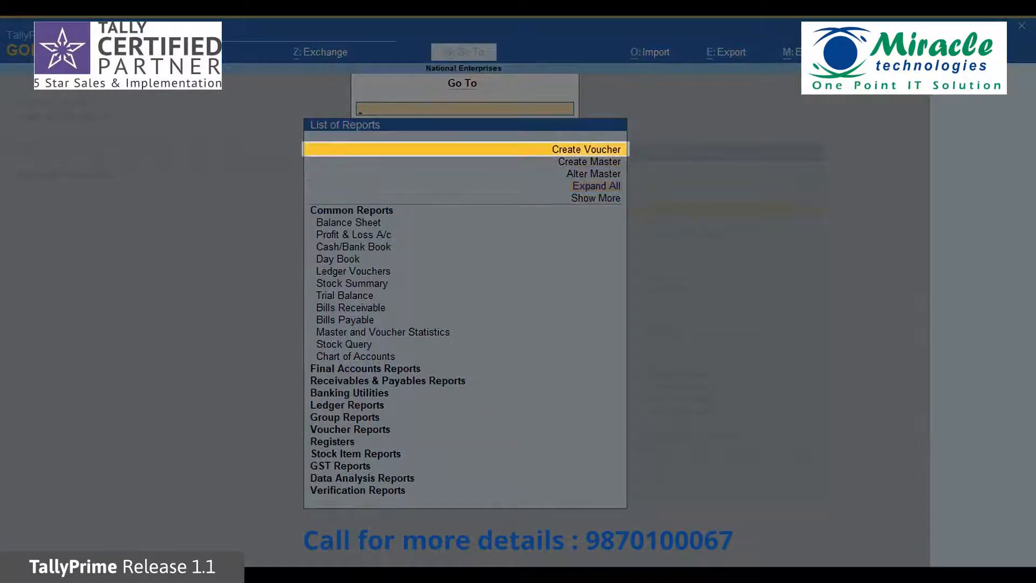
pyautogui.press('Return')
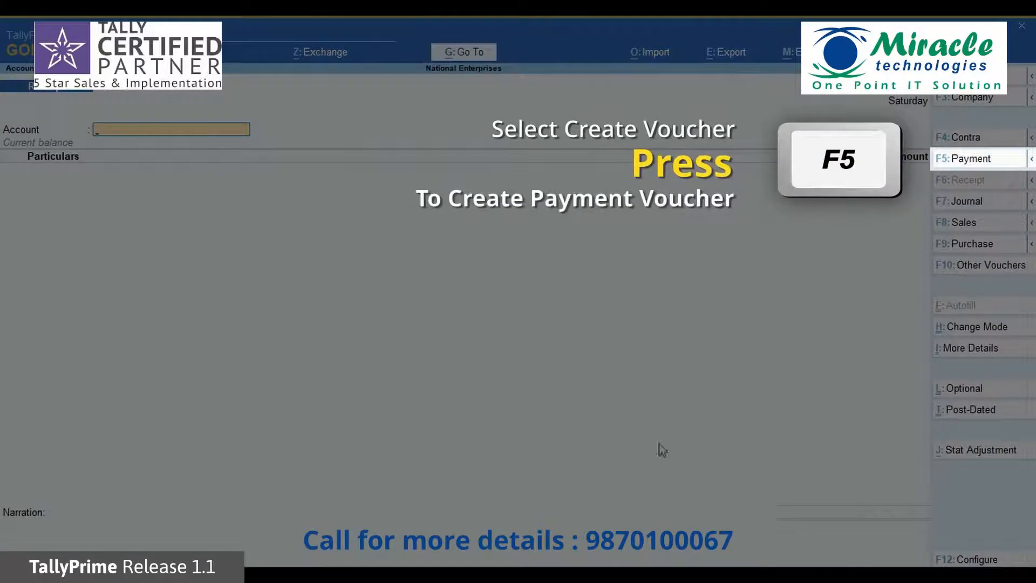
pyautogui.click(963, 161)
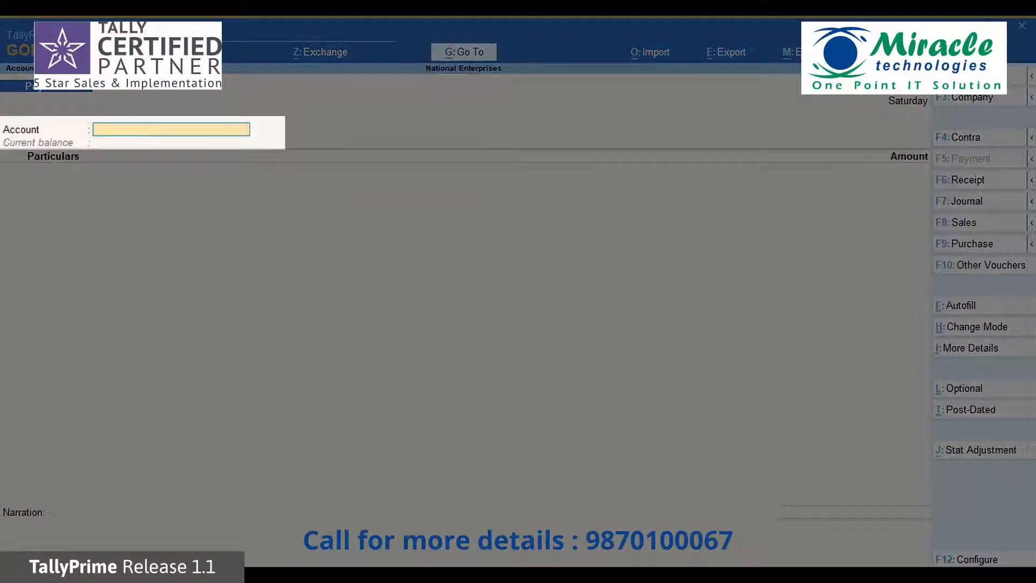
# Pay 10,000 from DBS Bank to Ganeshji Enterprises
pyautogui.write('Dbs')
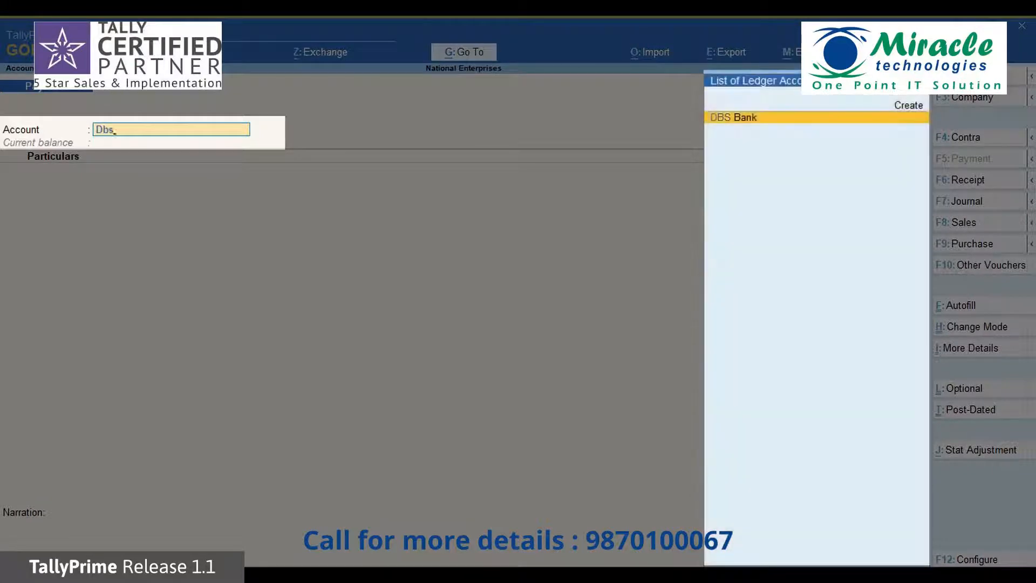
pyautogui.press('Return')
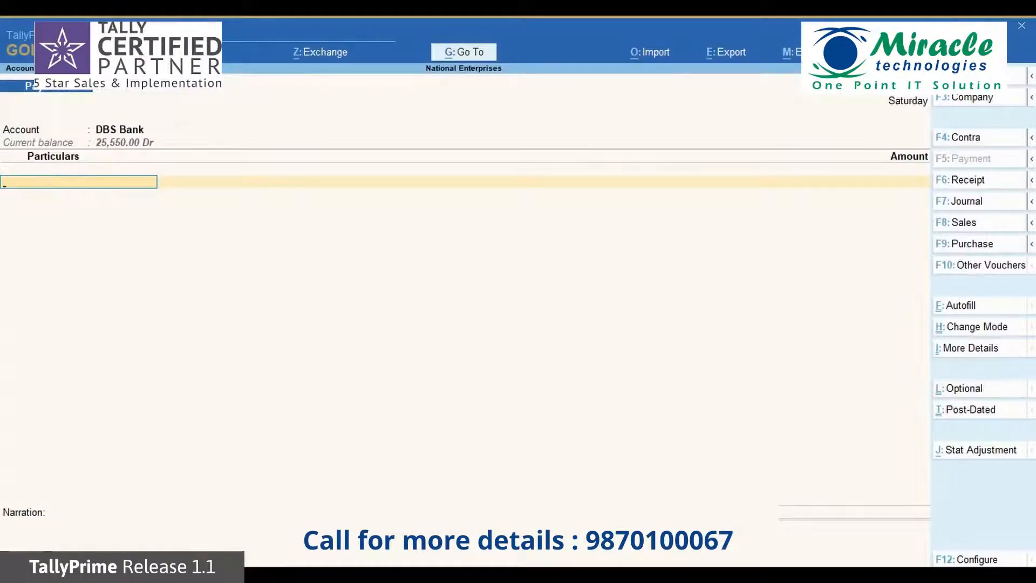
pyautogui.write('Gan')
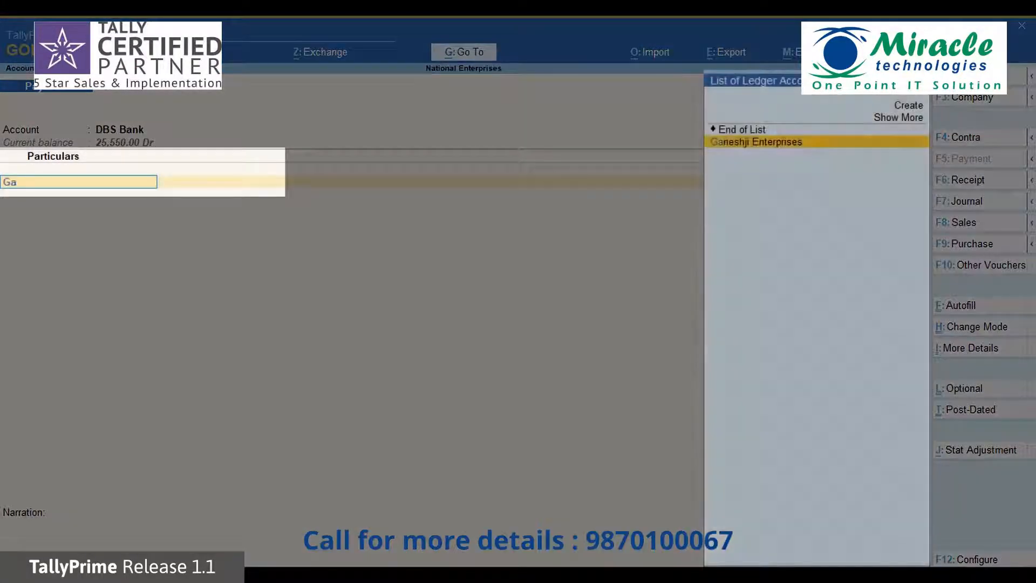
pyautogui.press('Return')
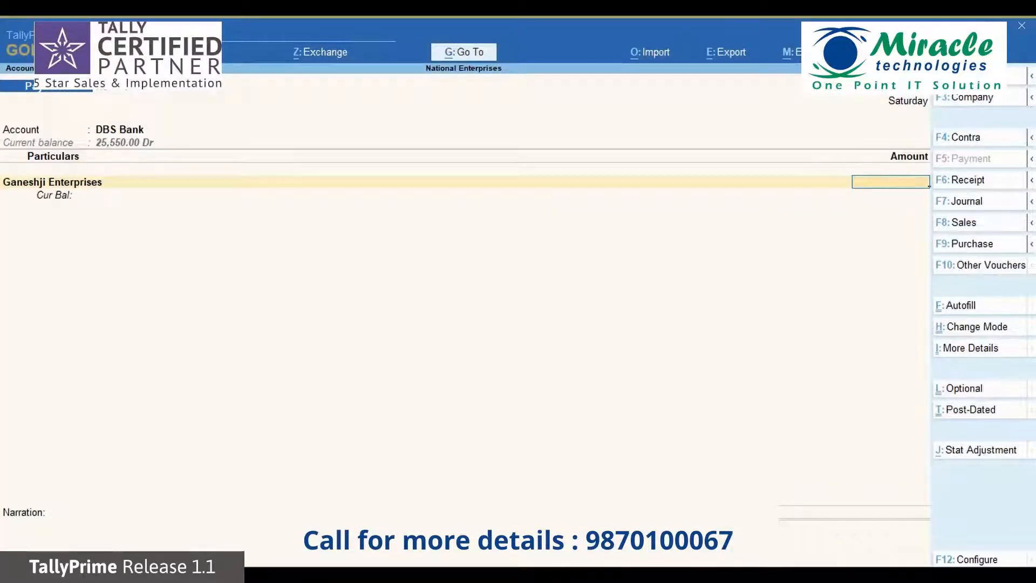
pyautogui.write('10000')
pyautogui.press('Return')
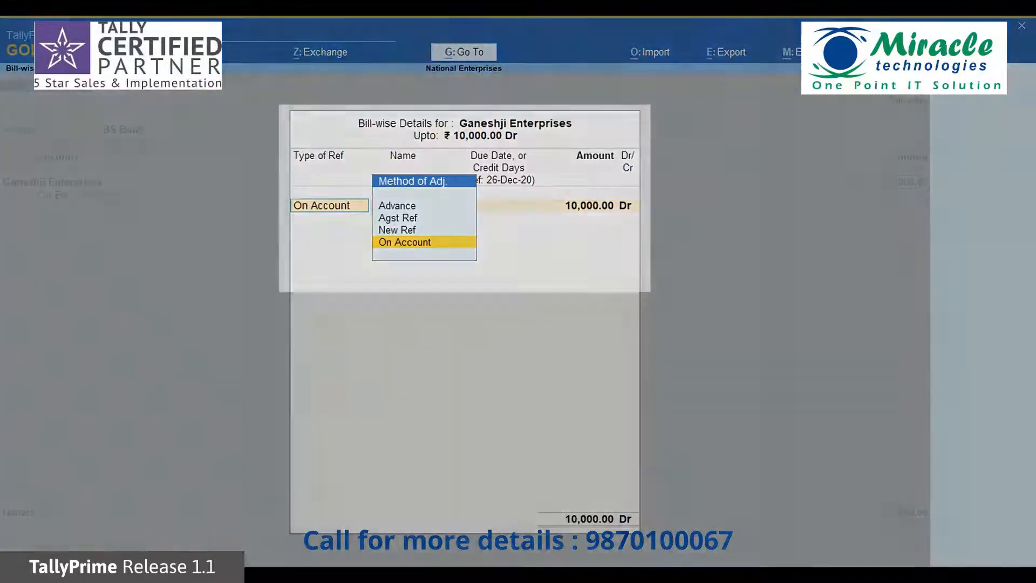
# Record the payment as advance Adv Ref 1 and accept the e-Fund Transfer allocation
pyautogui.press('Up')
pyautogui.press('Up')
pyautogui.press('Up')
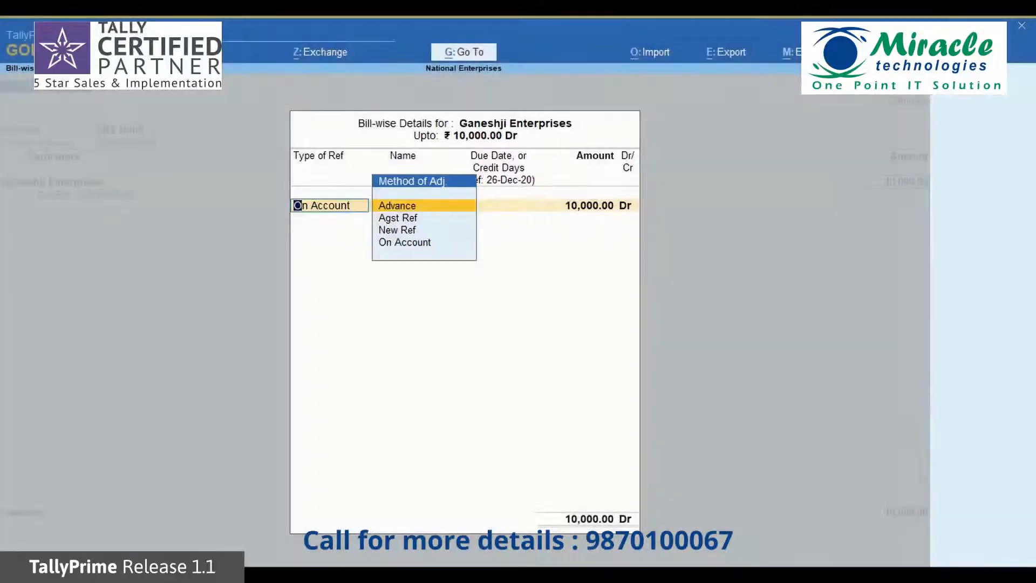
pyautogui.press('Return')
pyautogui.write('Adv Ref 1')
pyautogui.press('Return')
pyautogui.press('Return')
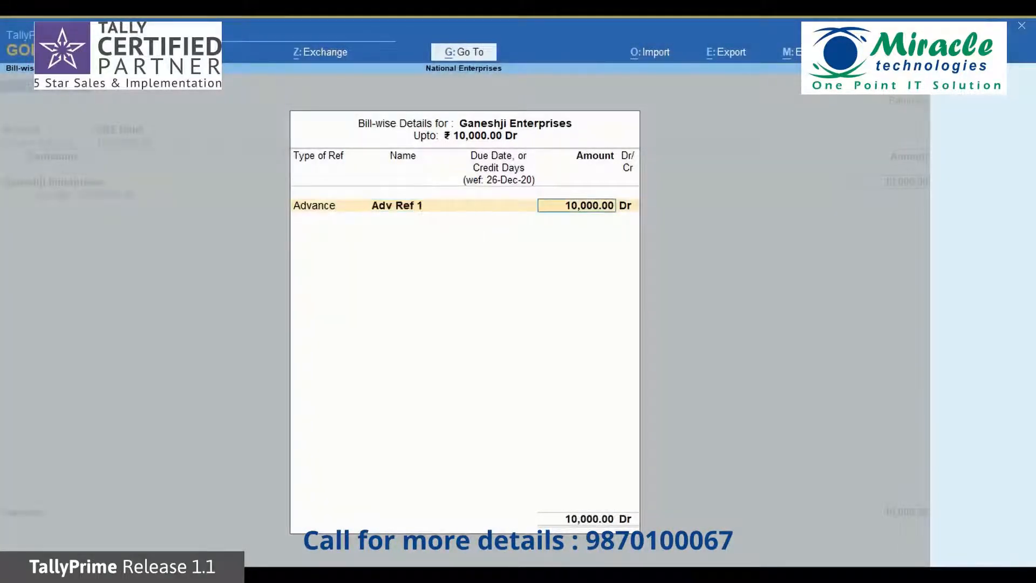
pyautogui.press('Return')
pyautogui.press('Return')
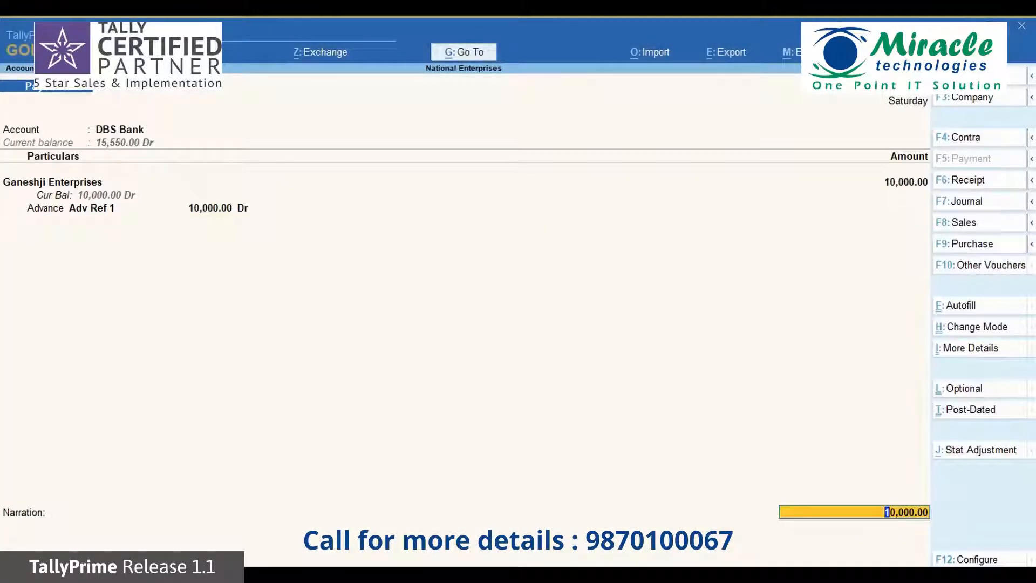
pyautogui.press('Return')
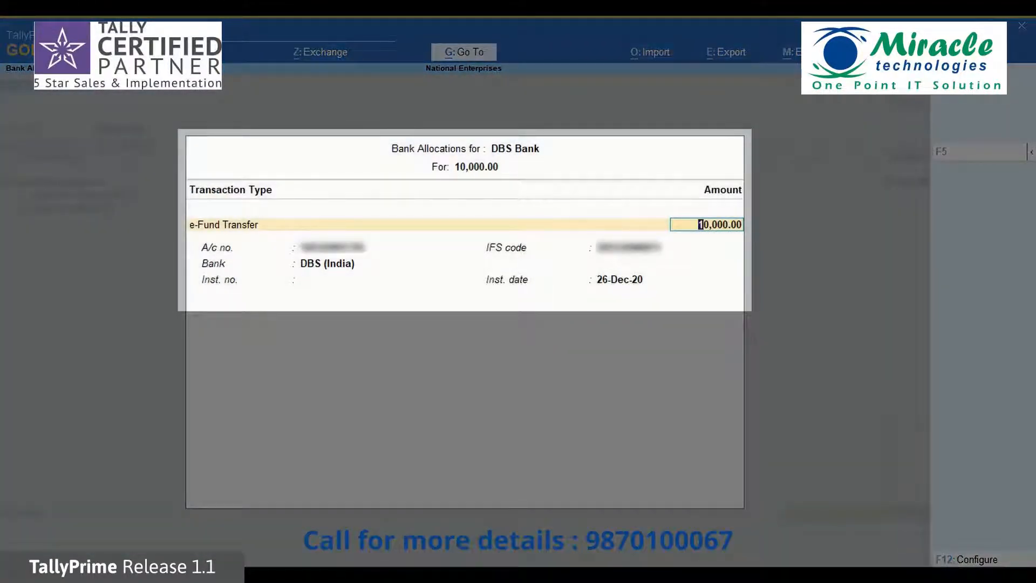
pyautogui.press('Return')
pyautogui.press('Return')
pyautogui.press('Return')
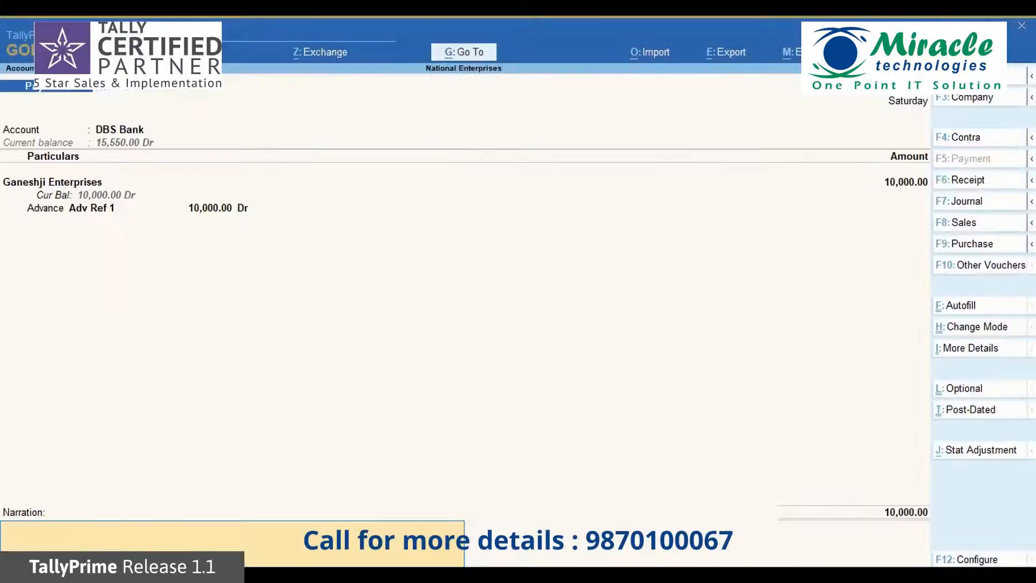
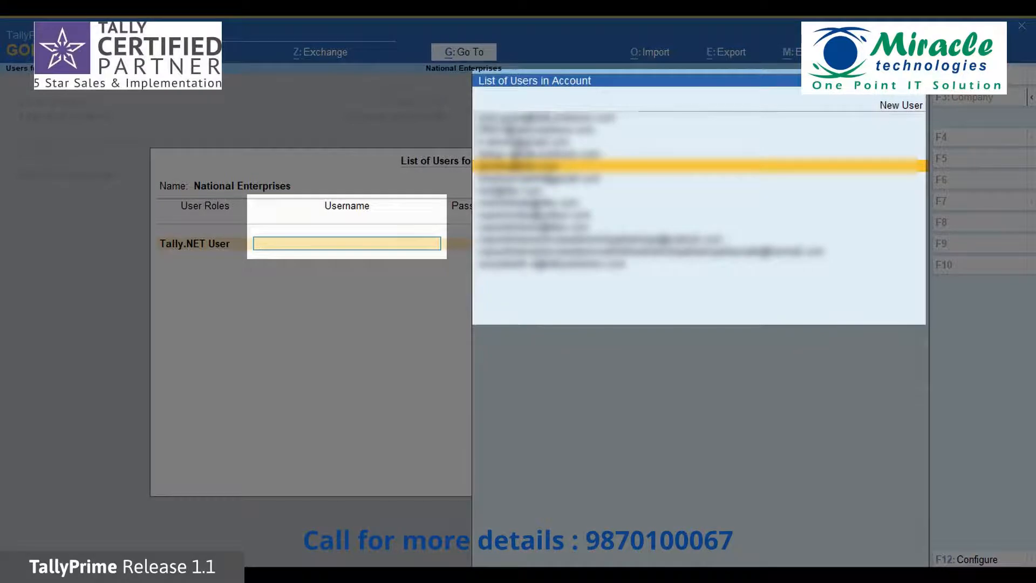
# Save the Tally.NET user for National Enterprises, then log back in as that user with its e-mail and password
pyautogui.press('Return')
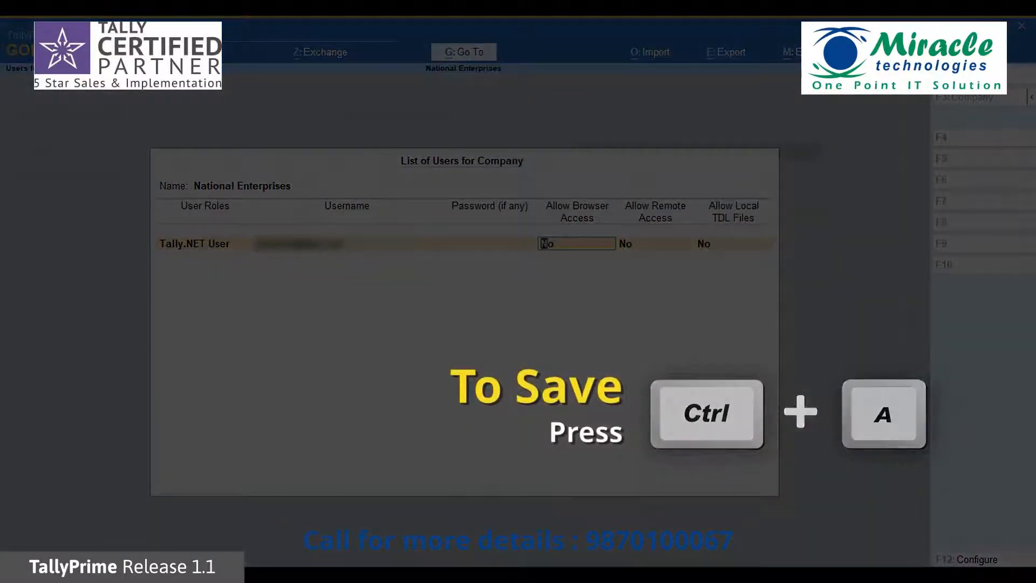
pyautogui.hotkey('ctrl', 'a')
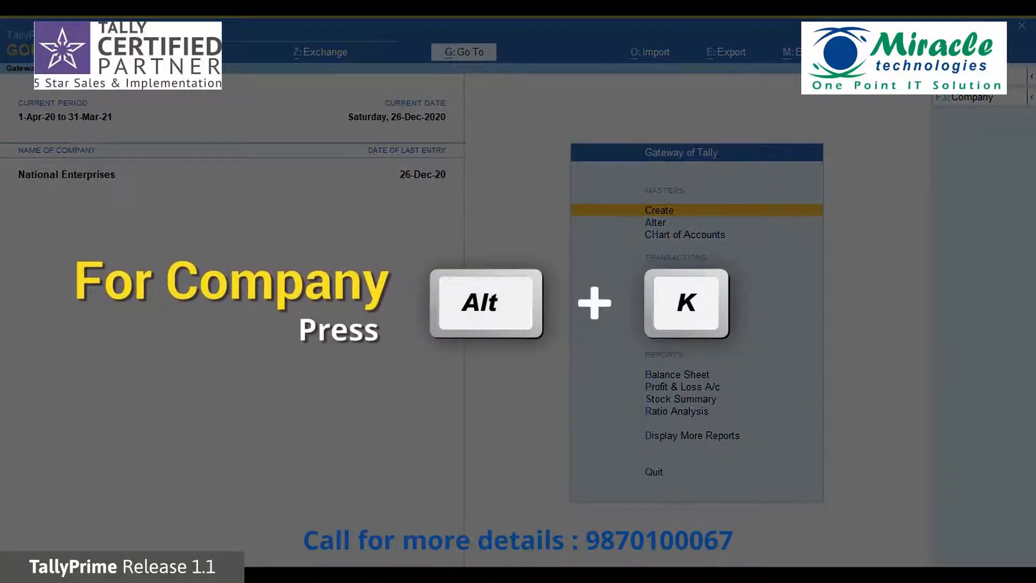
pyautogui.hotkey('alt', 'k')
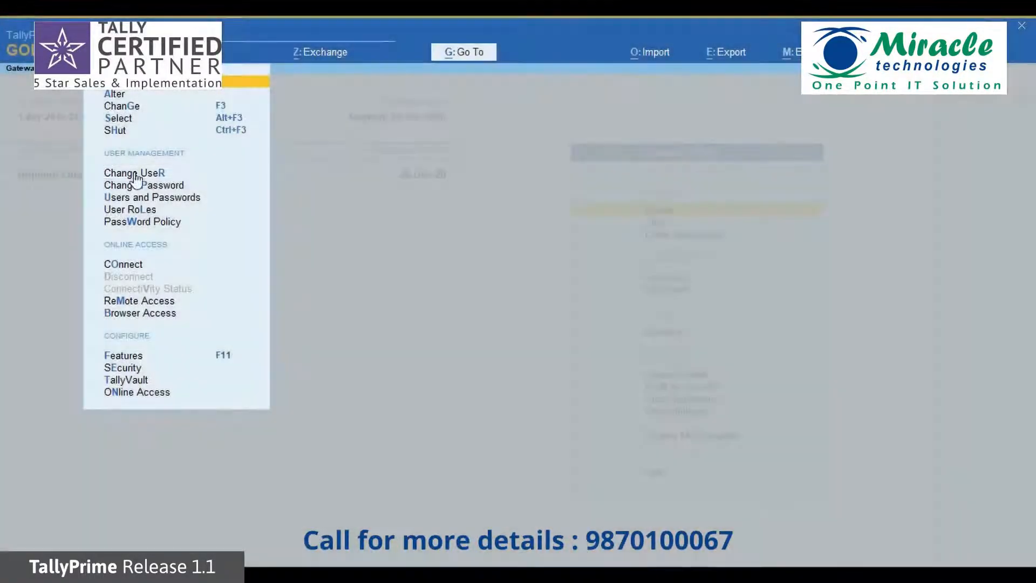
pyautogui.click(134, 173)
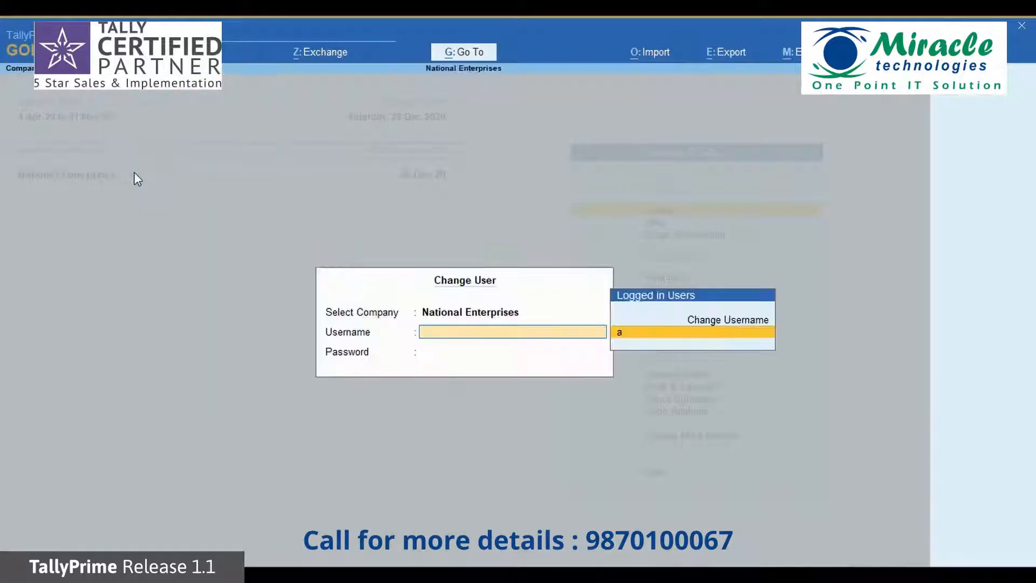
pyautogui.press('Return')
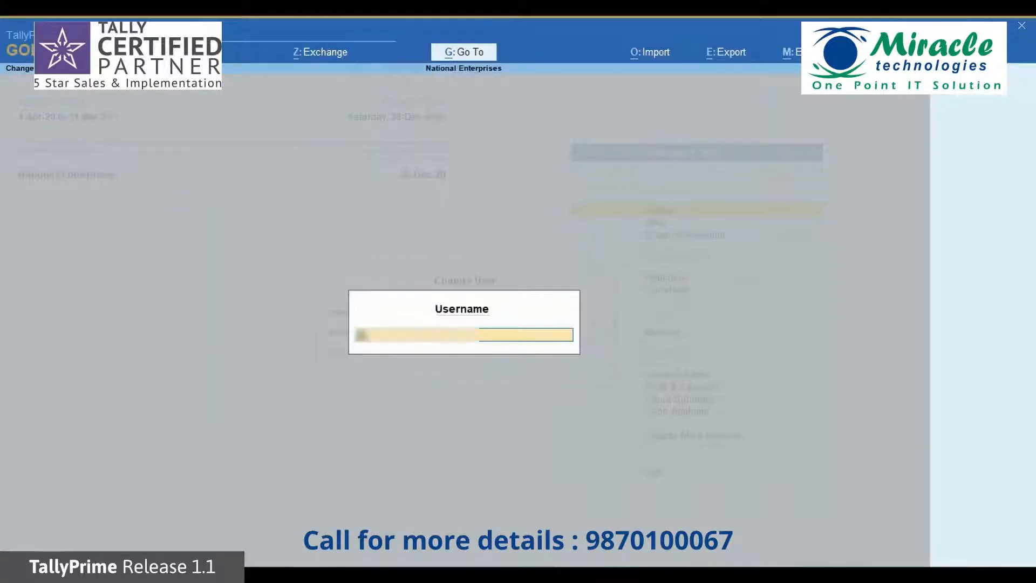
pyautogui.press('Return')
pyautogui.write('****')
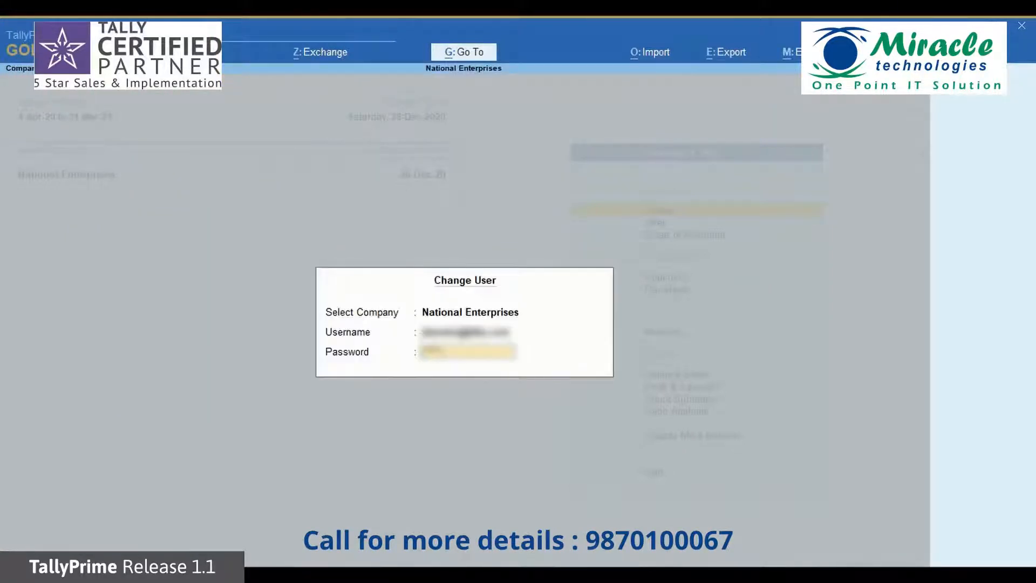
pyautogui.press('Return')
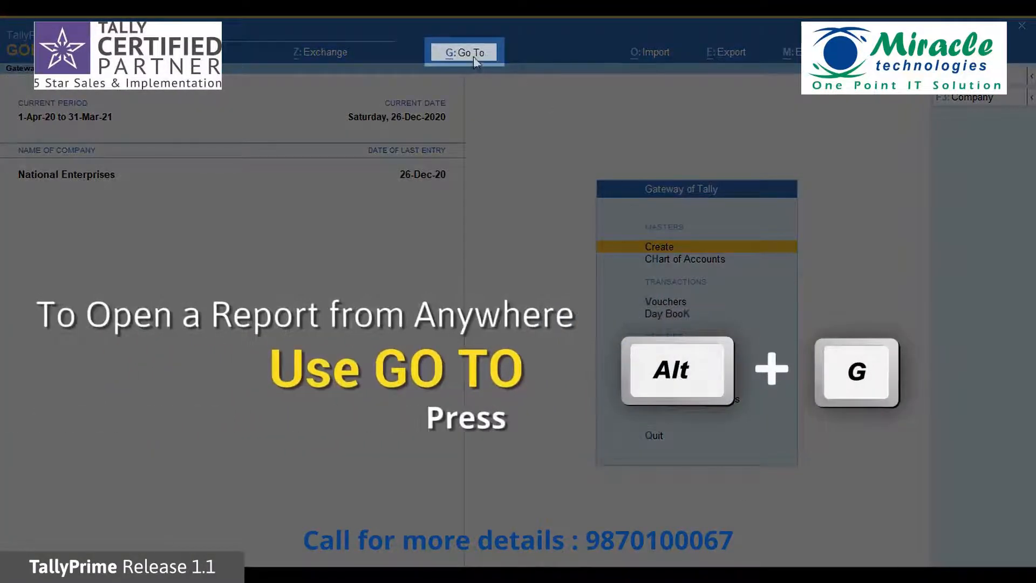
# Open e-Payments via 'Ep' and list the incomplete transaction: Ganeshji's 800.00 NEFT payment
pyautogui.click(478, 63)
pyautogui.write('Ep')
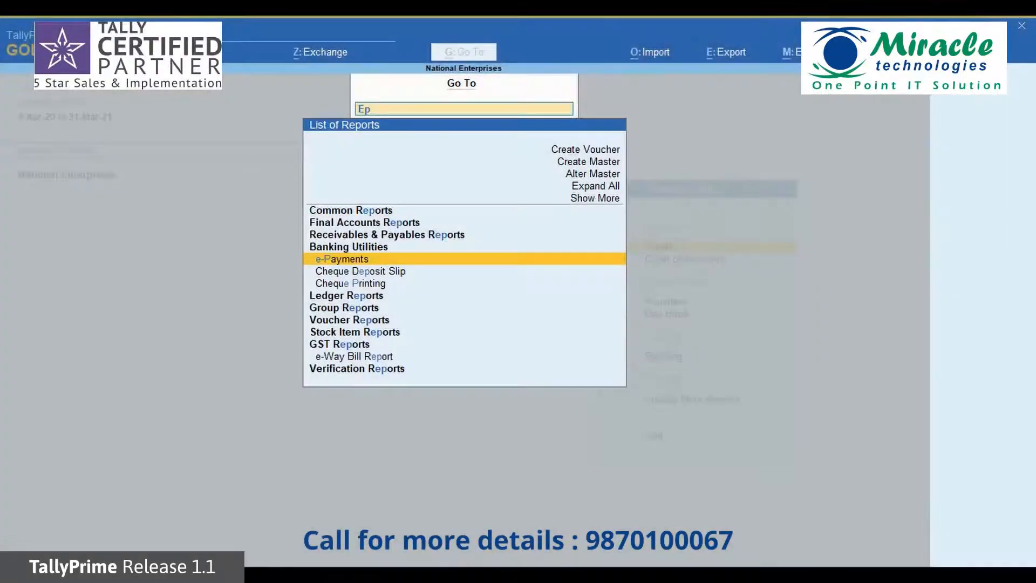
pyautogui.press('Return')
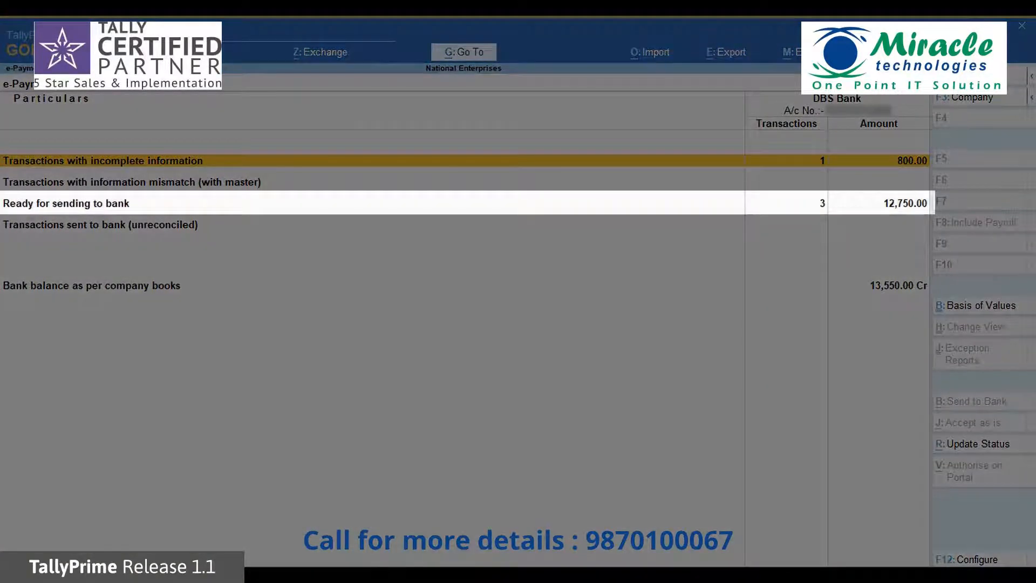
pyautogui.press('Down')
pyautogui.press('Down')
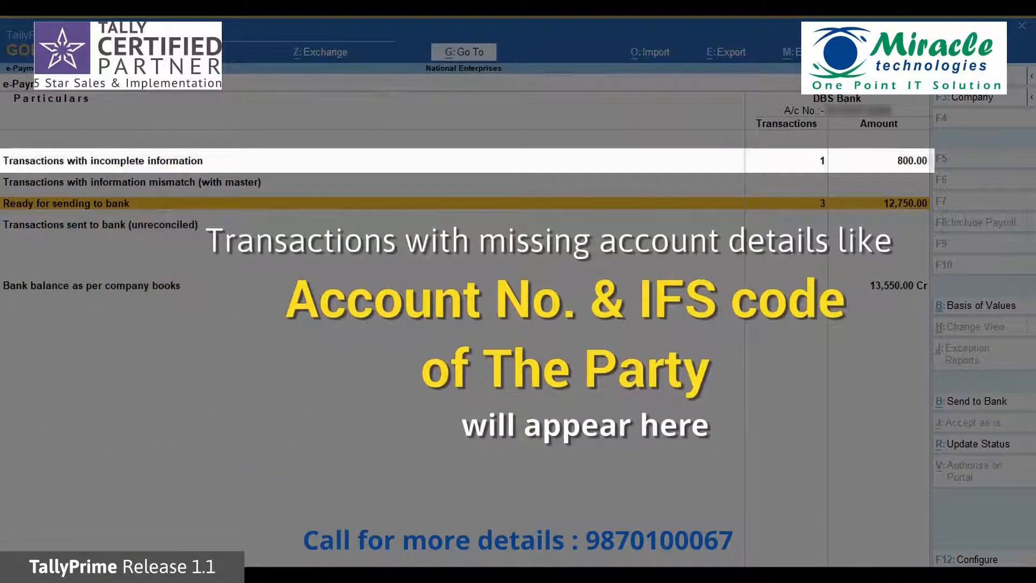
pyautogui.press('Up')
pyautogui.press('Up')
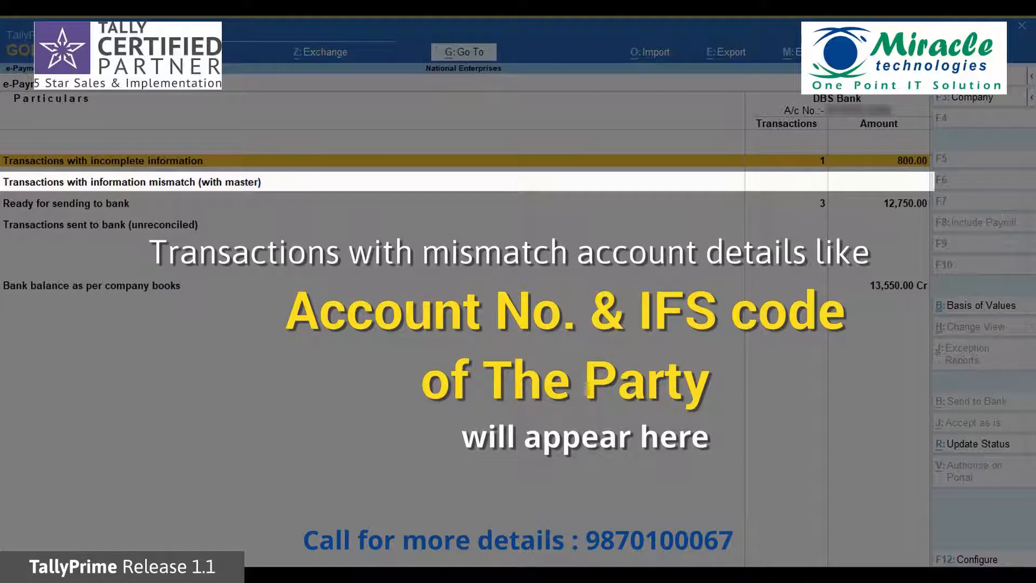
pyautogui.press('Down')
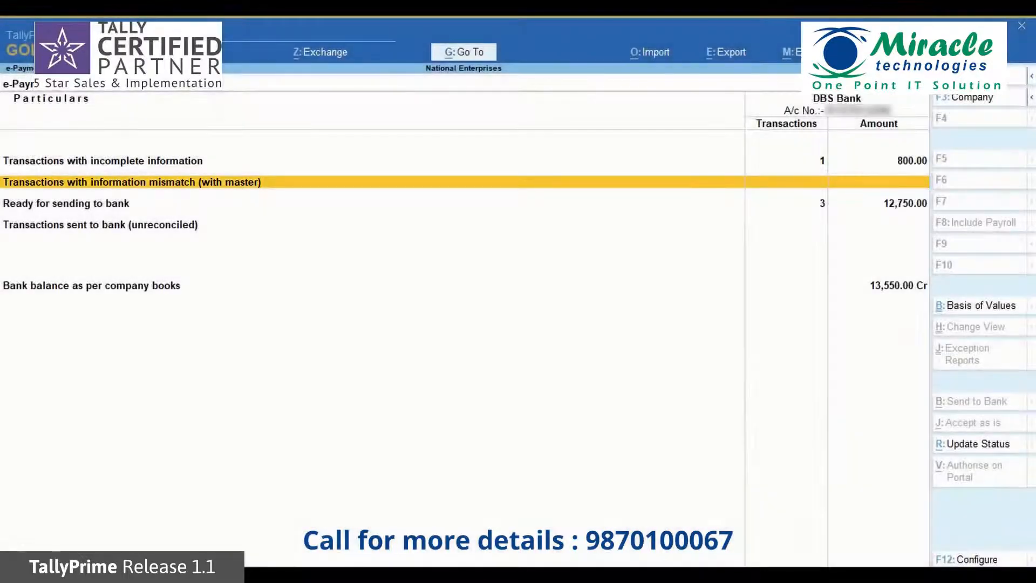
pyautogui.press('Down')
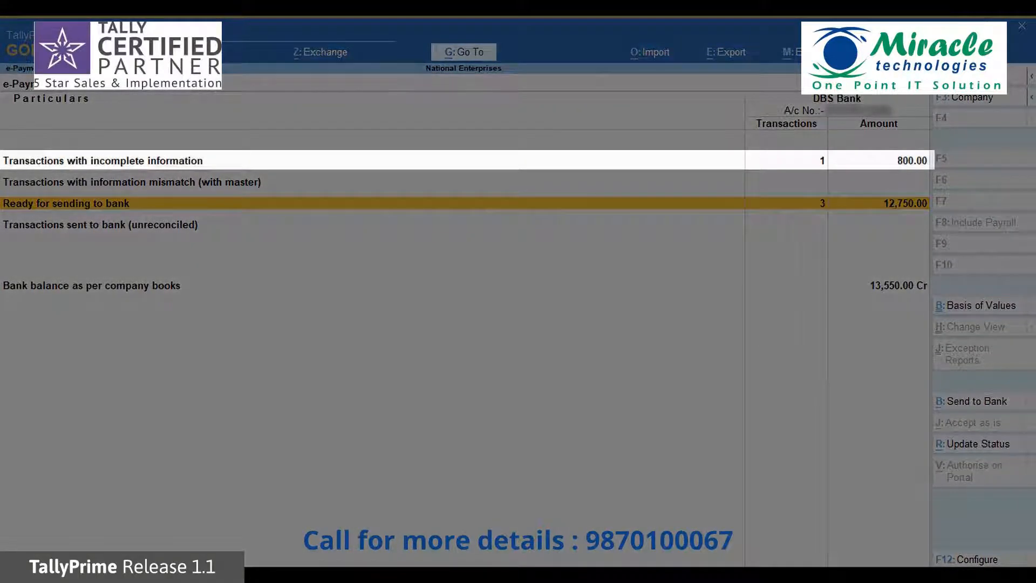
pyautogui.press('Up')
pyautogui.press('Up')
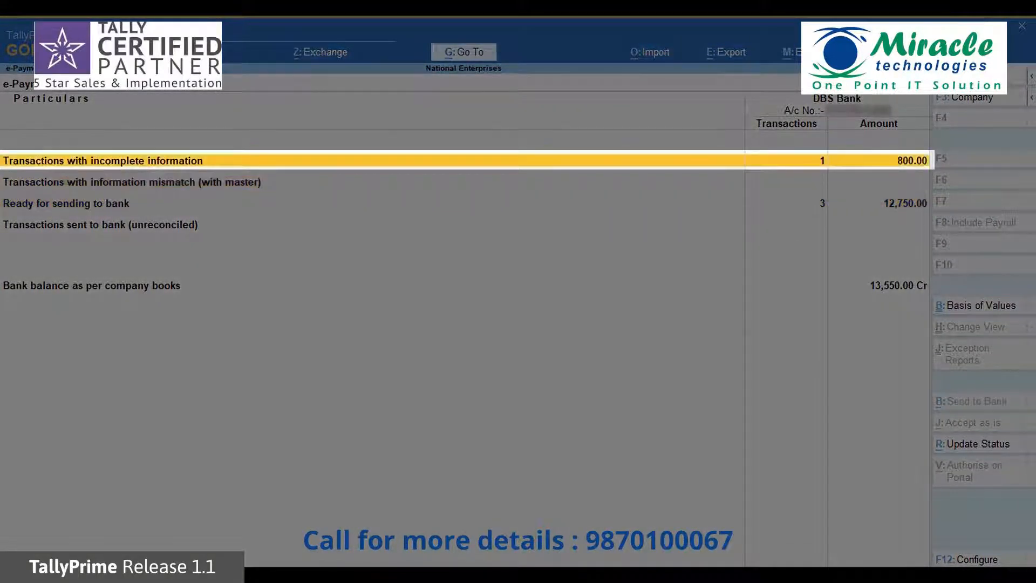
pyautogui.press('Return')
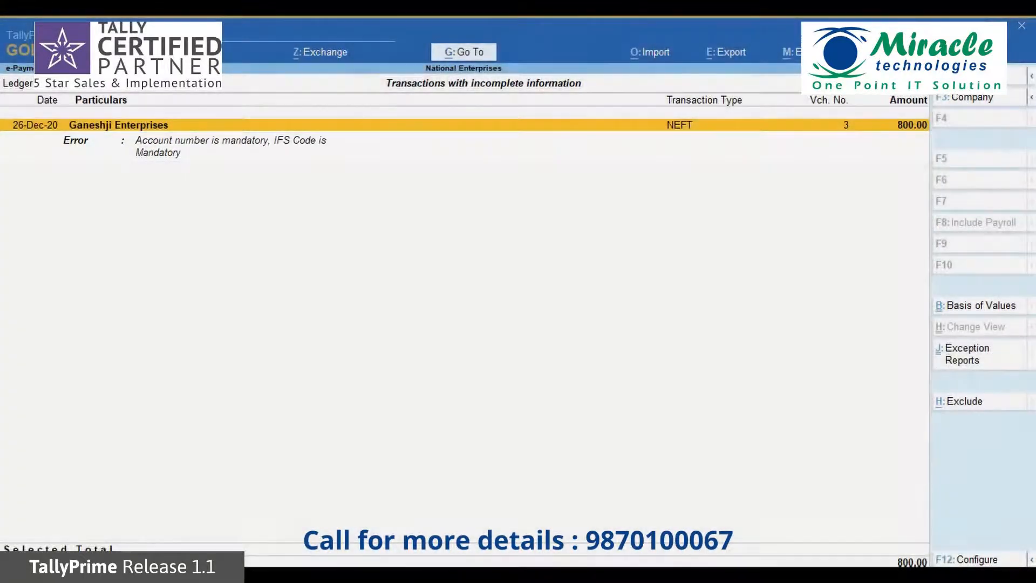
# Copy Ganeshji Enterprises' account number and IFS code from its master into the payment's bank details
pyautogui.press('Return')
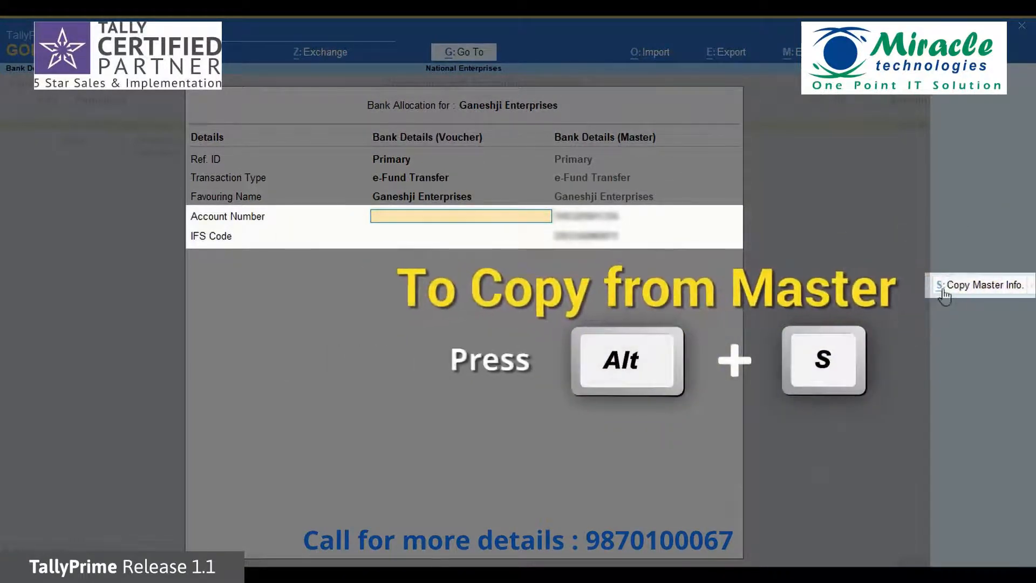
pyautogui.click(976, 286)
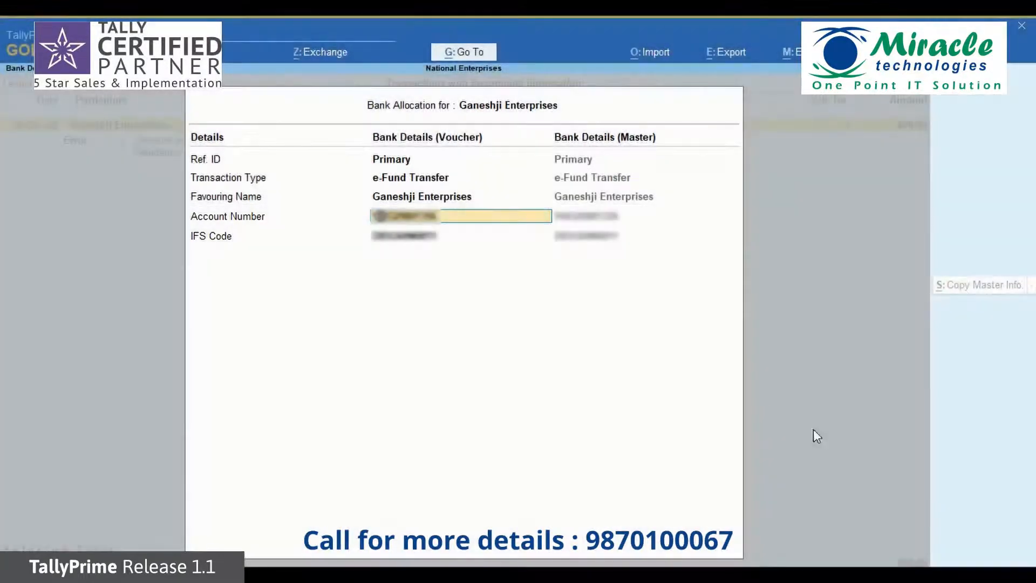
pyautogui.hotkey('ctrl', 'a')
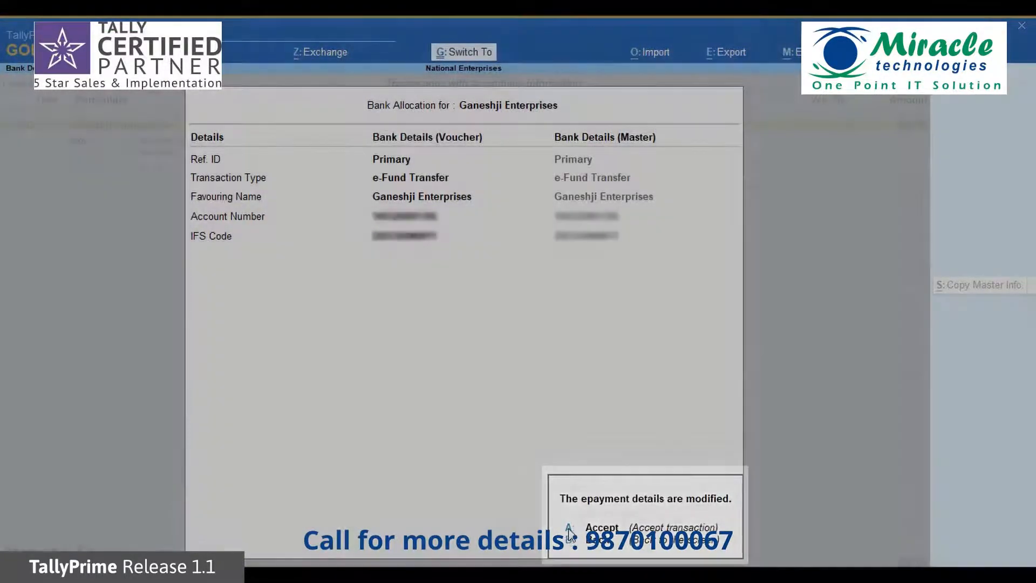
pyautogui.click(571, 532)
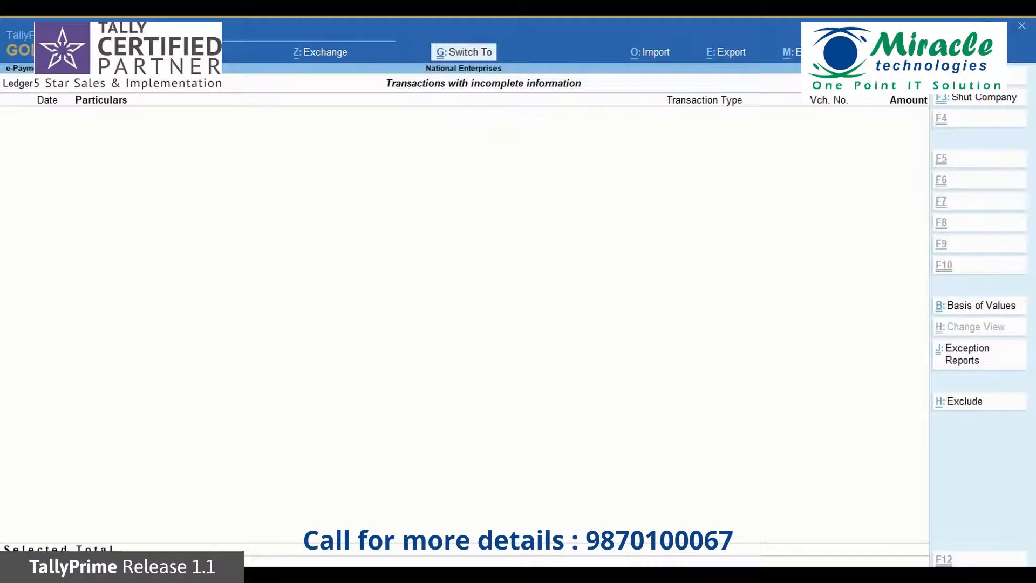
pyautogui.press('Escape')
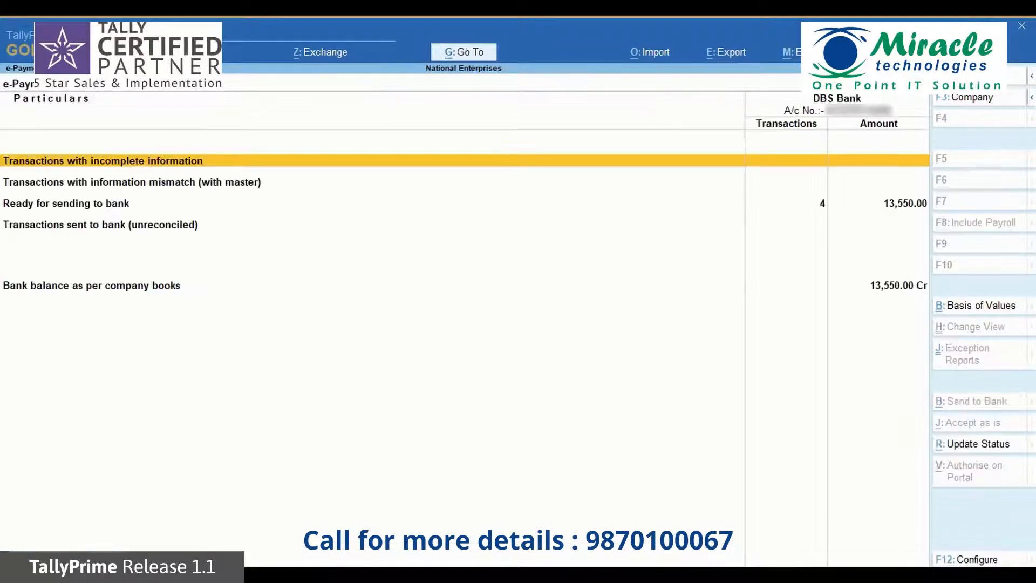
# Review the four payments listed under Ready for sending to bank
pyautogui.press('Down')
pyautogui.press('Down')
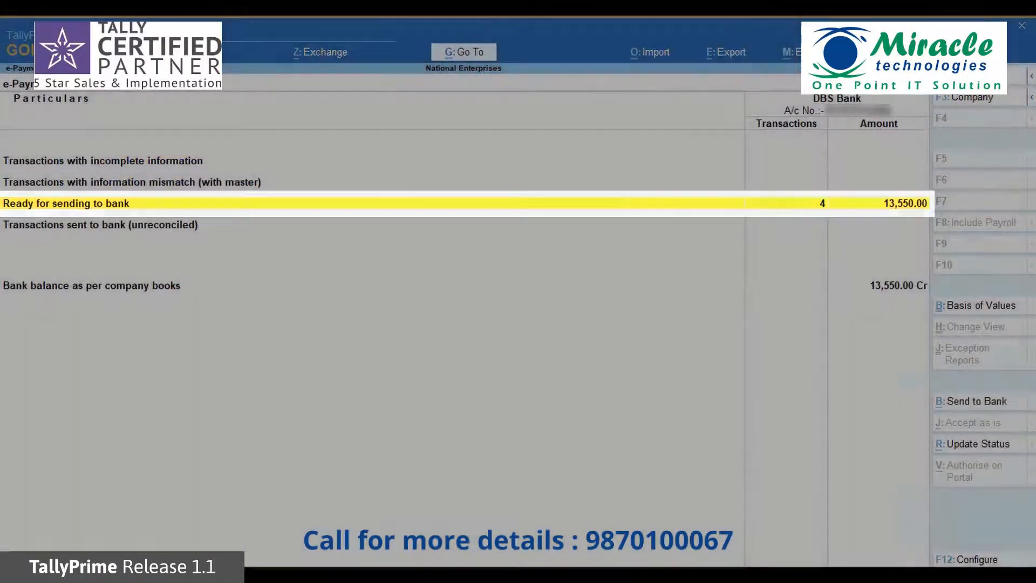
pyautogui.press('Return')
pyautogui.press('Down')
pyautogui.press('Down')
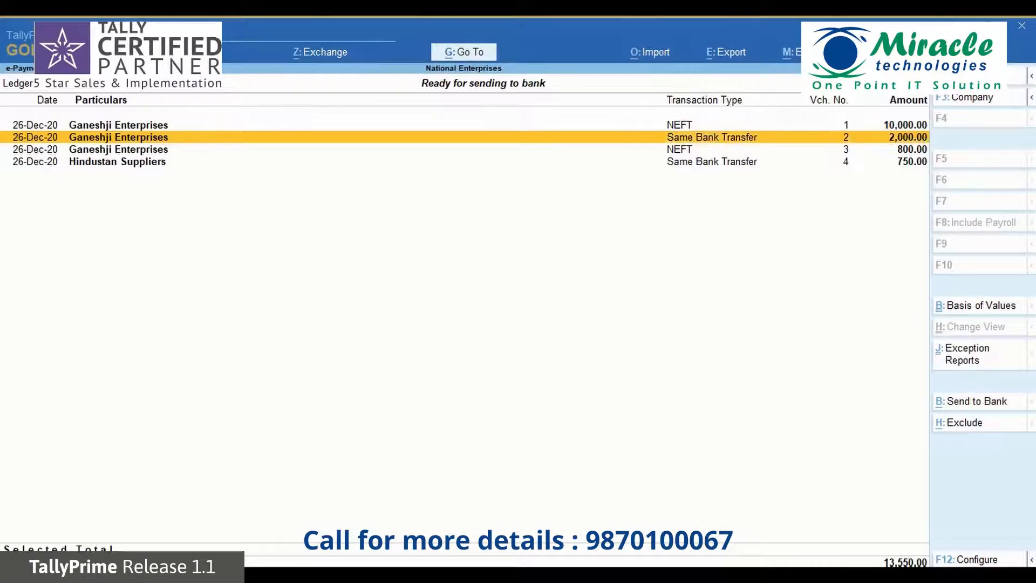
pyautogui.press('Escape')
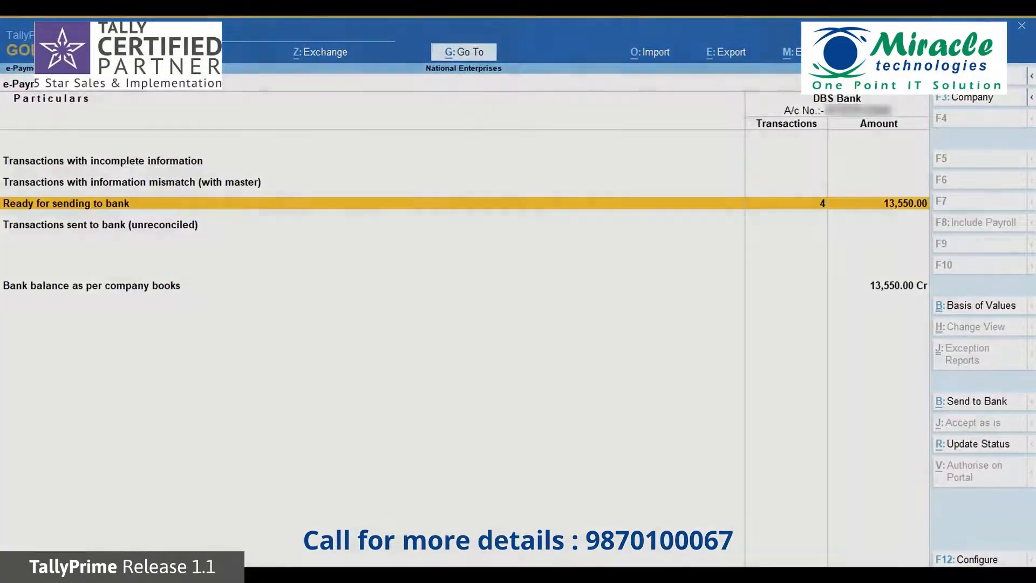
pyautogui.press('Up')
pyautogui.press('Down')
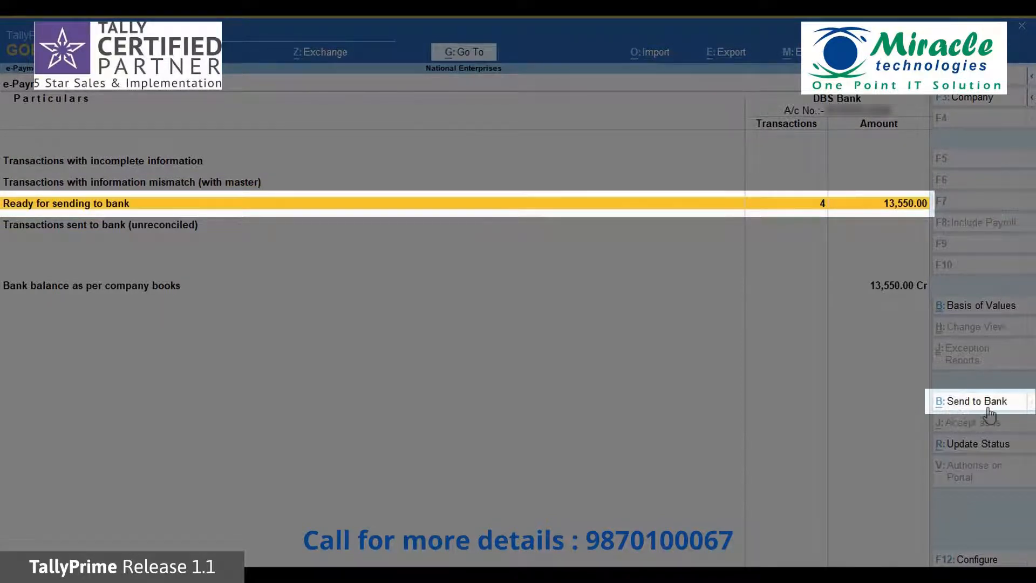
pyautogui.press('Up')
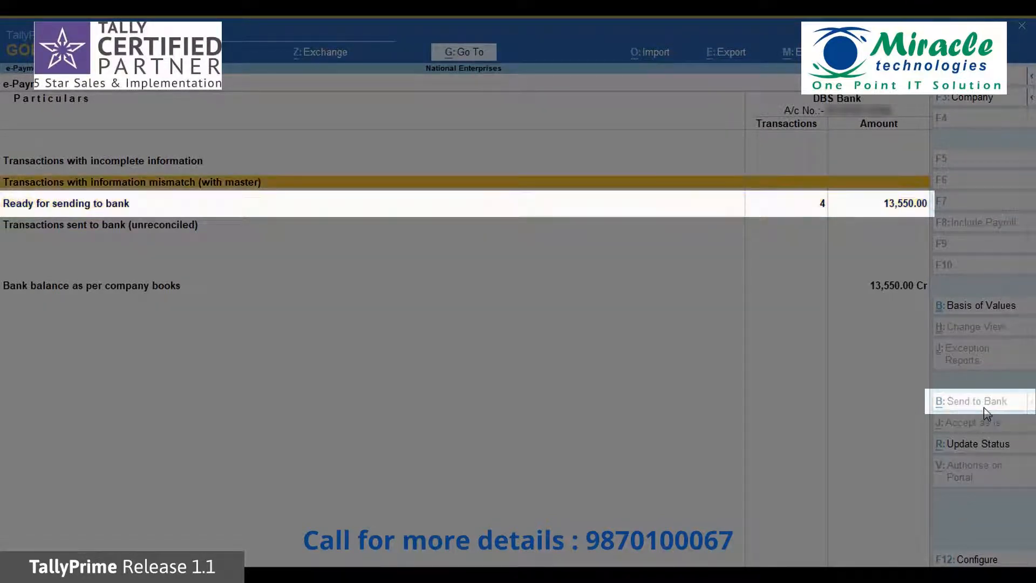
pyautogui.press('Down')
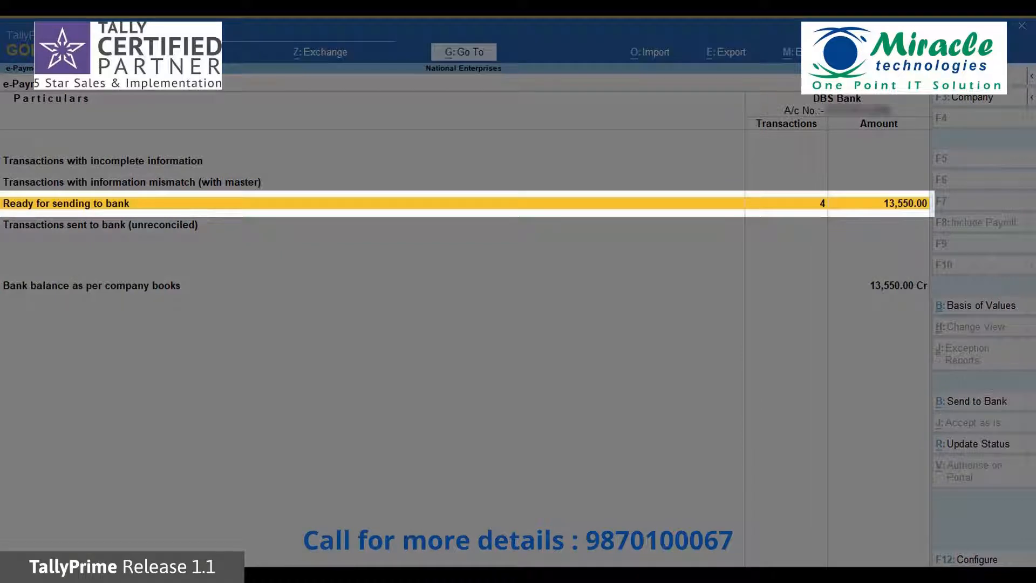
pyautogui.press('Return')
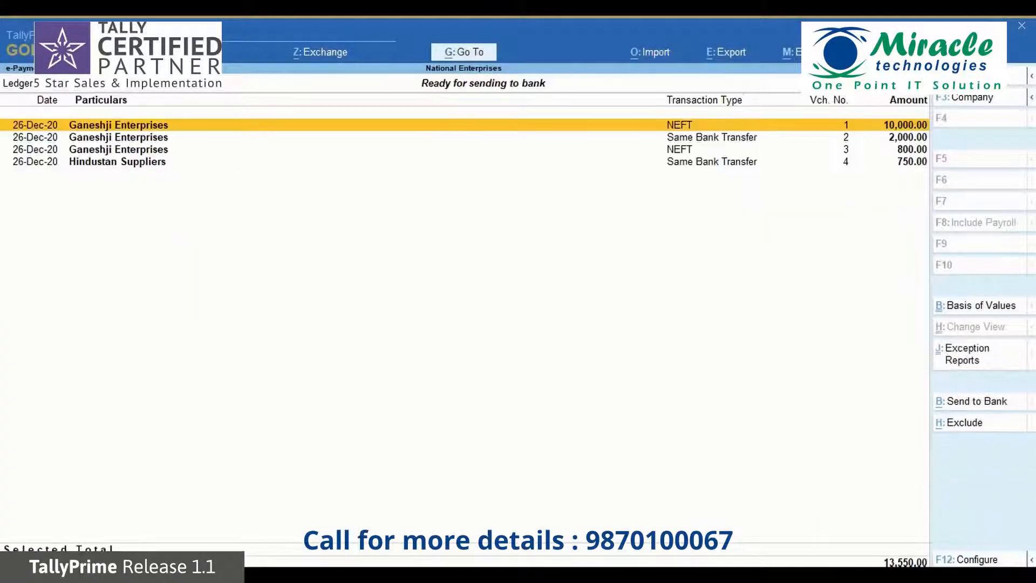
pyautogui.press('Down')
pyautogui.press('Down')
pyautogui.press('Down')
pyautogui.press('Up')
pyautogui.press('Up')
pyautogui.press('Up')
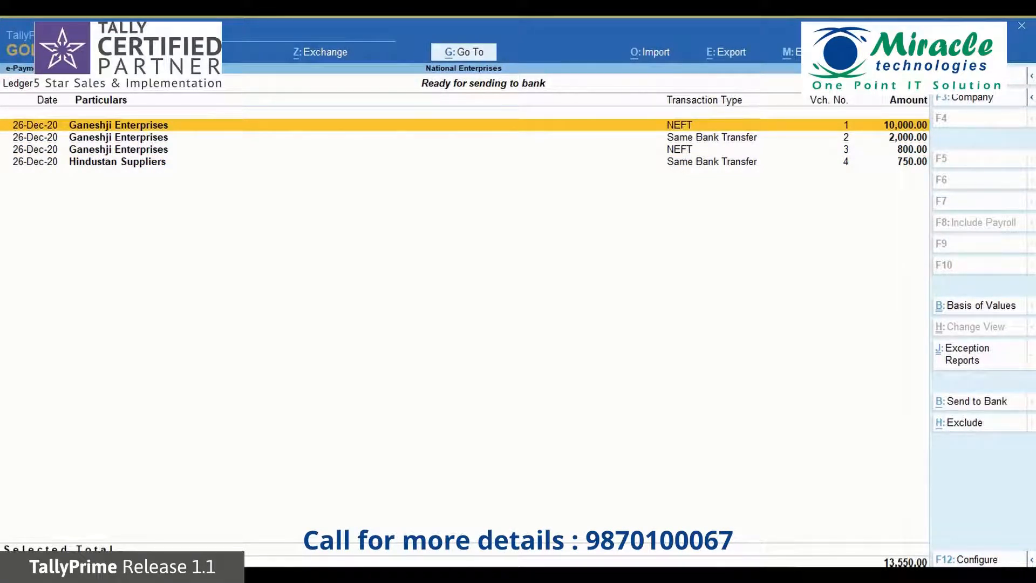
# Mark the 10,000.00 and 2,000.00 Ganeshji and 750.00 Hindustan Suppliers payments (12,750.00) to send to bank
pyautogui.press('space')
pyautogui.press('Down')
pyautogui.press('space')
pyautogui.press('Down')
pyautogui.press('Down')
pyautogui.press('space')
pyautogui.hotkey('alt', 'b')
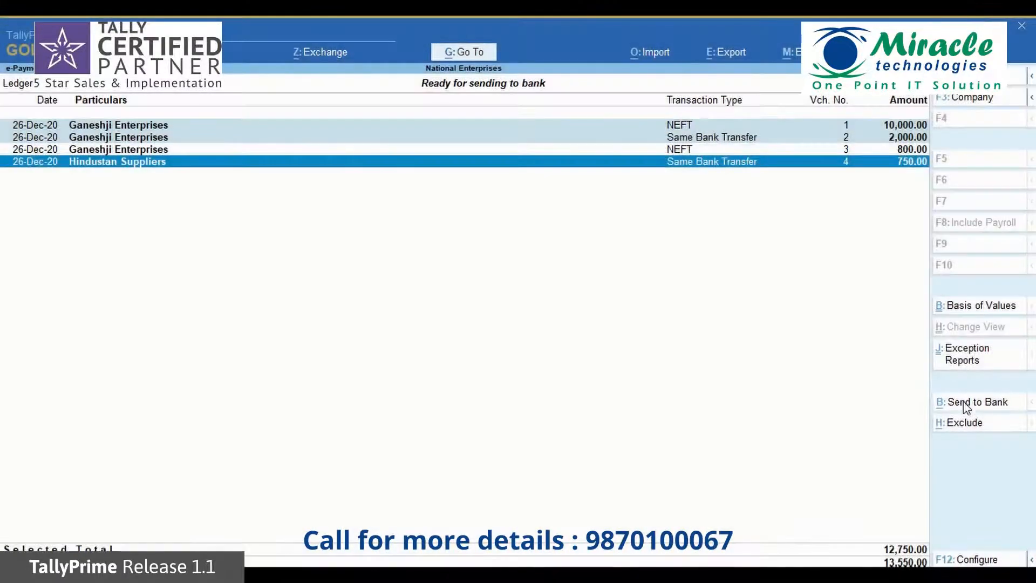
# Upload the three marked payment instructions to DBS Bank and return to the e-Payments summary
pyautogui.click(966, 405)
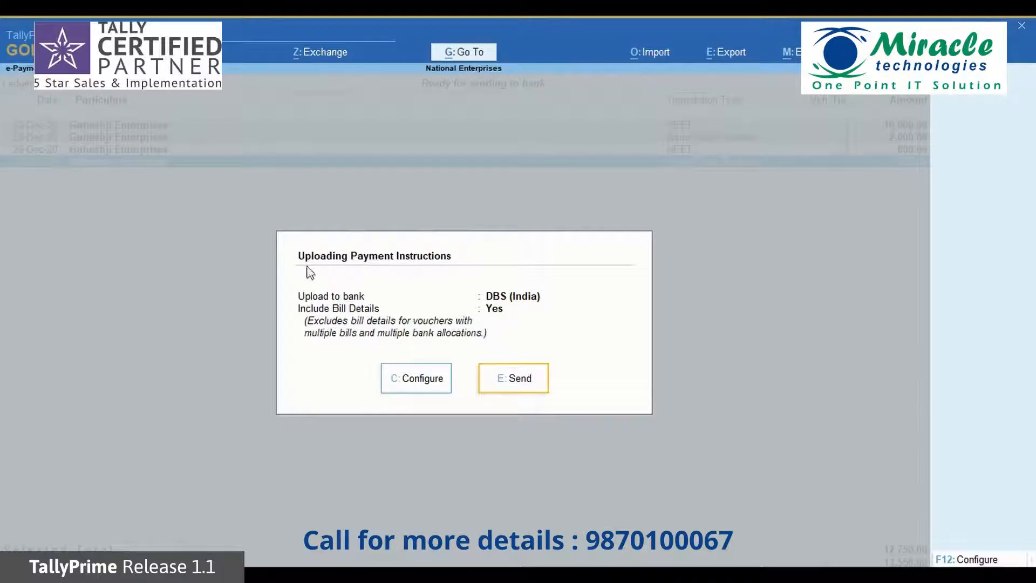
pyautogui.click(522, 385)
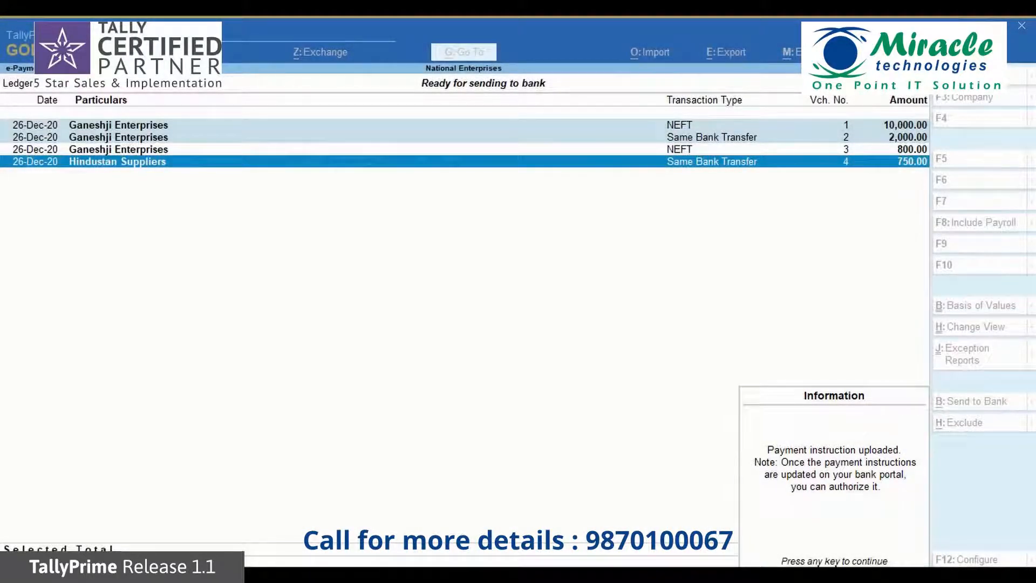
pyautogui.press('Return')
pyautogui.press('Escape')
# Update status of Transactions sent to bank (unreconciled), showing all three payments as Authorisation Pending
pyautogui.press('Down')
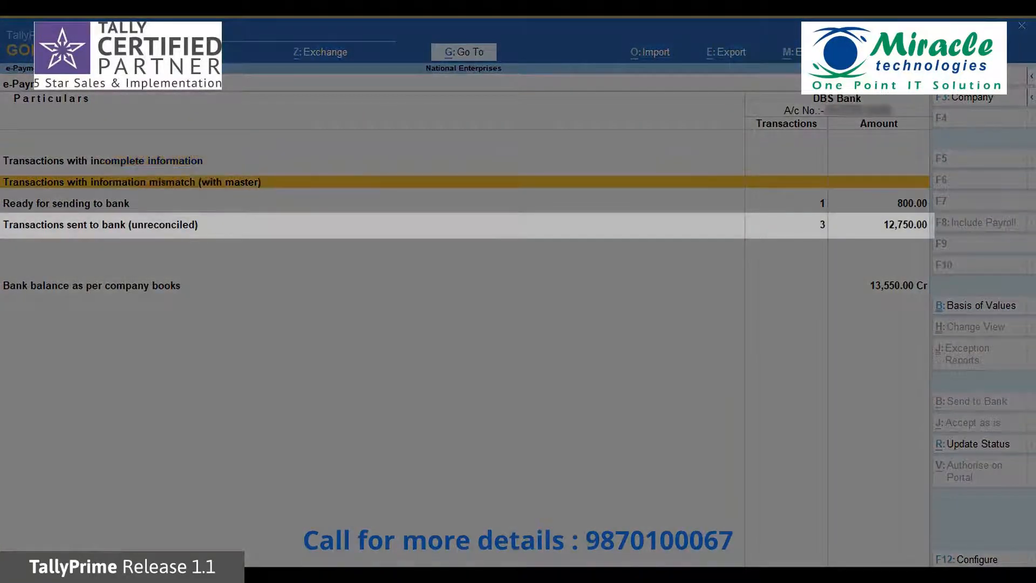
pyautogui.press('Down')
pyautogui.press('Down')
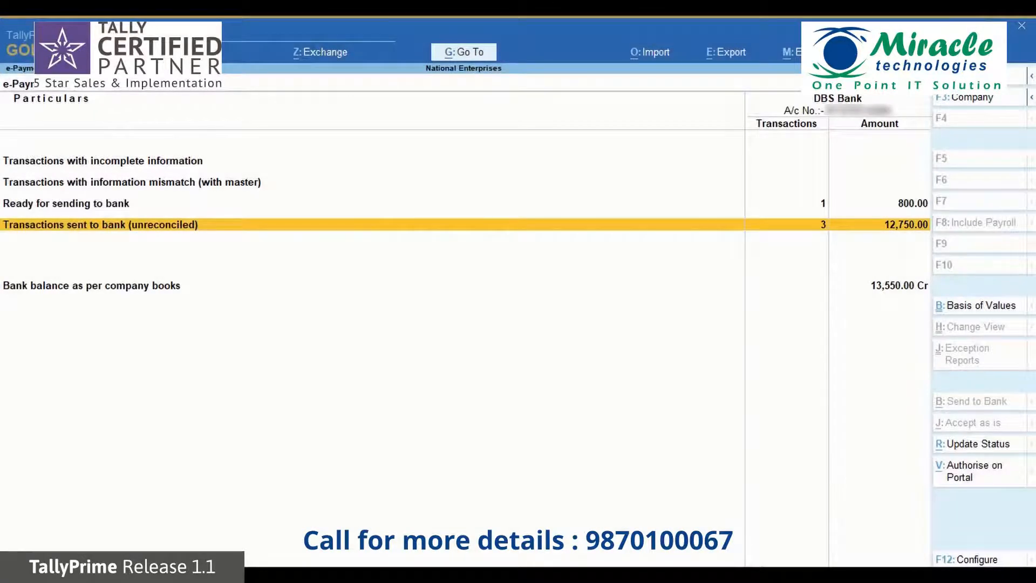
pyautogui.press('Up')
pyautogui.press('Down')
pyautogui.press('Return')
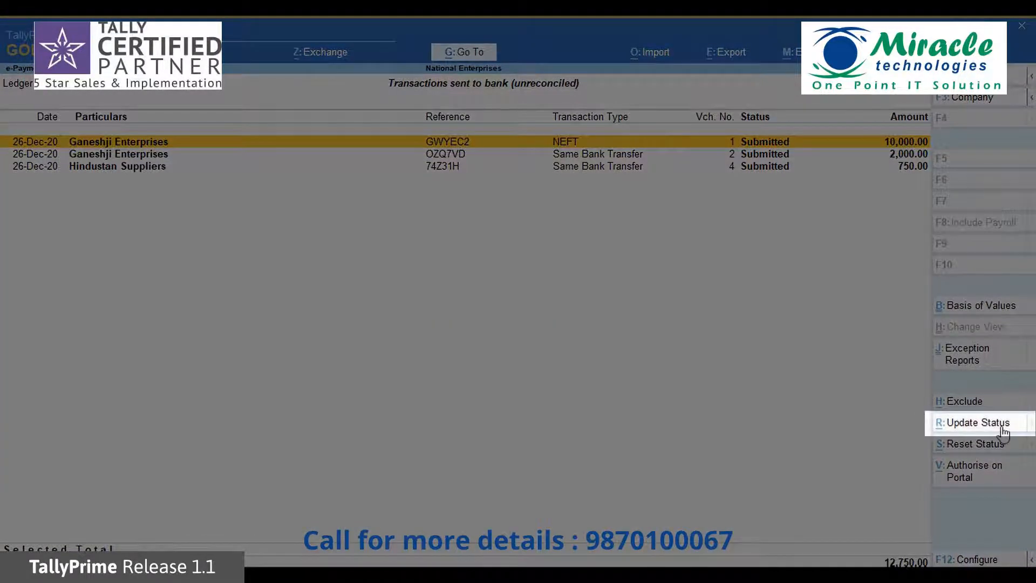
pyautogui.click(987, 426)
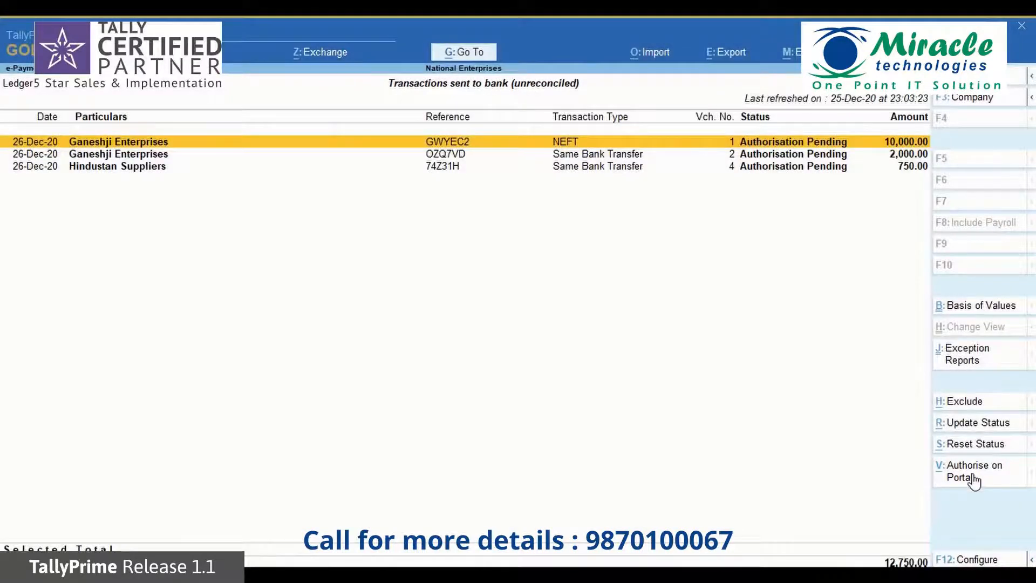
# Open the DBS bank portal via Authorise on Portal to authorise the three payments
pyautogui.click(974, 480)
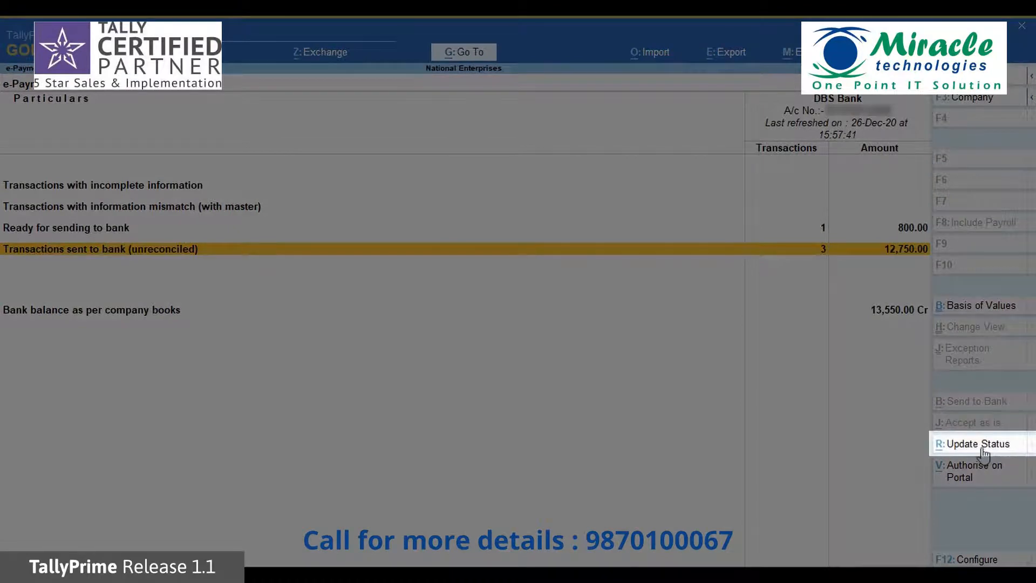
# Refresh the sent list: the 2,000.00 and 750.00 transfers show Processed and the 10,000.00 payment Authorized
pyautogui.press('Return')
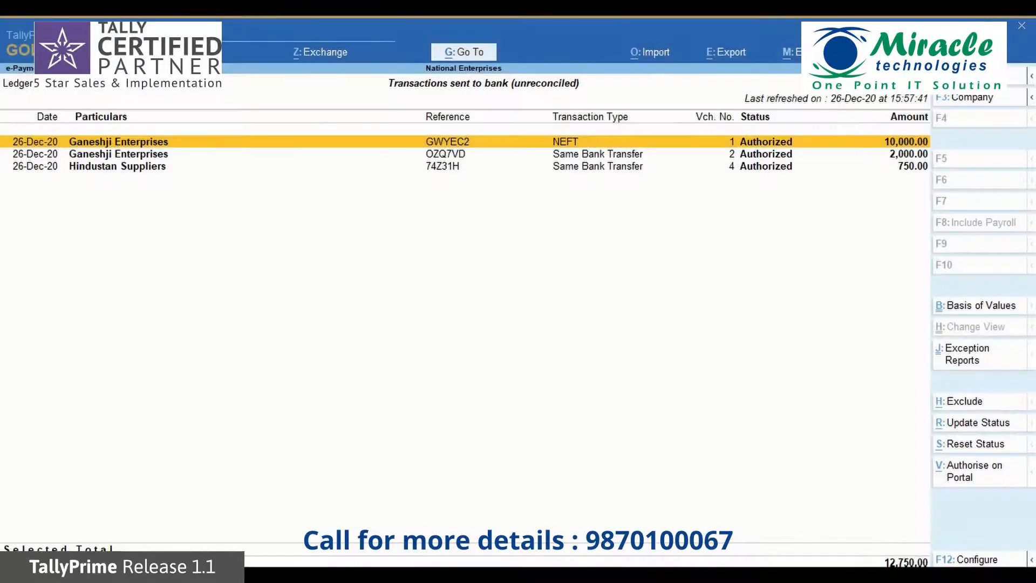
pyautogui.press('Escape')
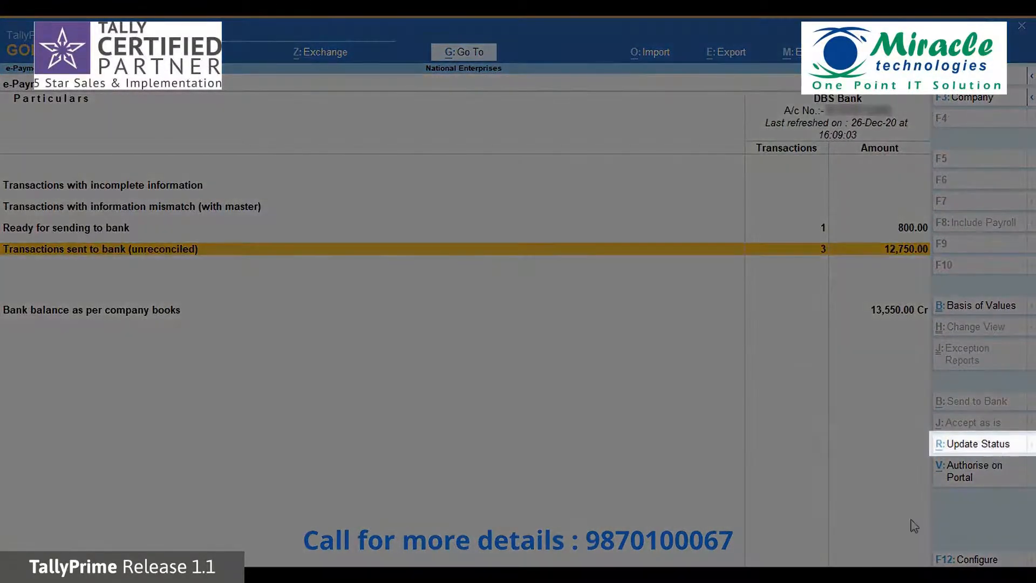
pyautogui.press('Return')
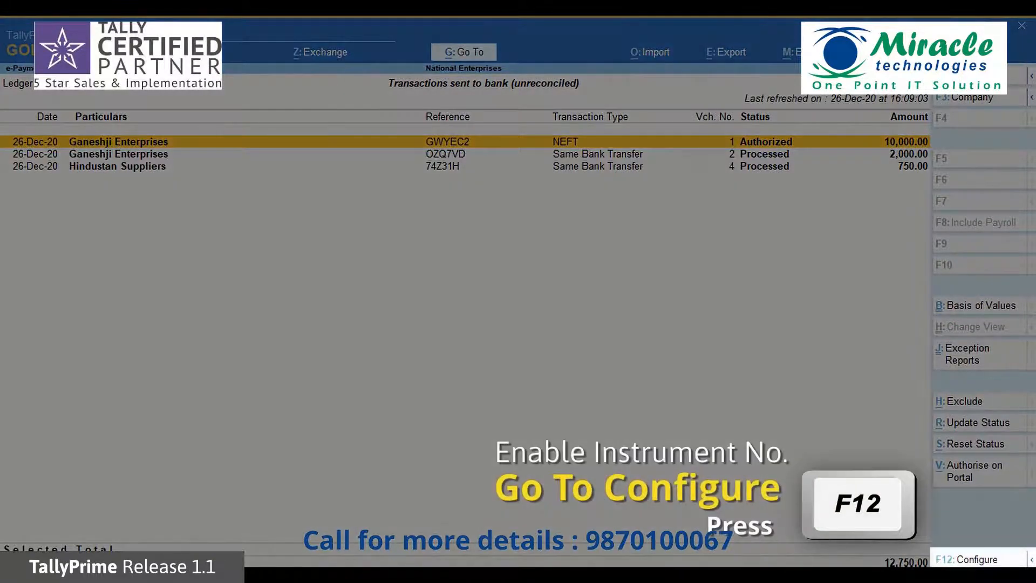
# Set Show Instrument No. to Yes in the sent-to-bank list configuration
pyautogui.press('F12')
pyautogui.press('Down')
pyautogui.press('Down')
pyautogui.press('Down')
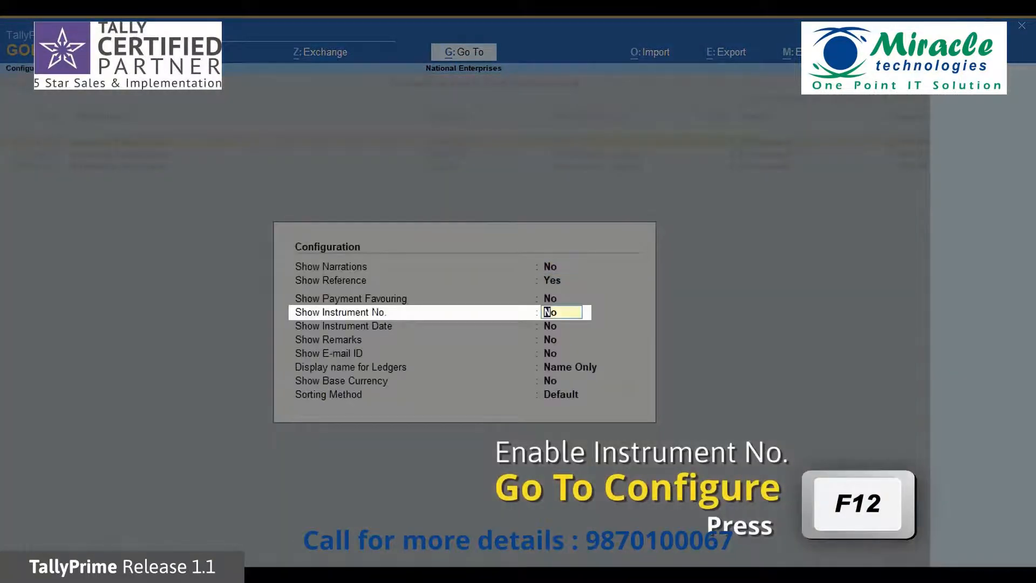
pyautogui.write('y')
pyautogui.press('Return')
pyautogui.hotkey('ctrl', 'a')
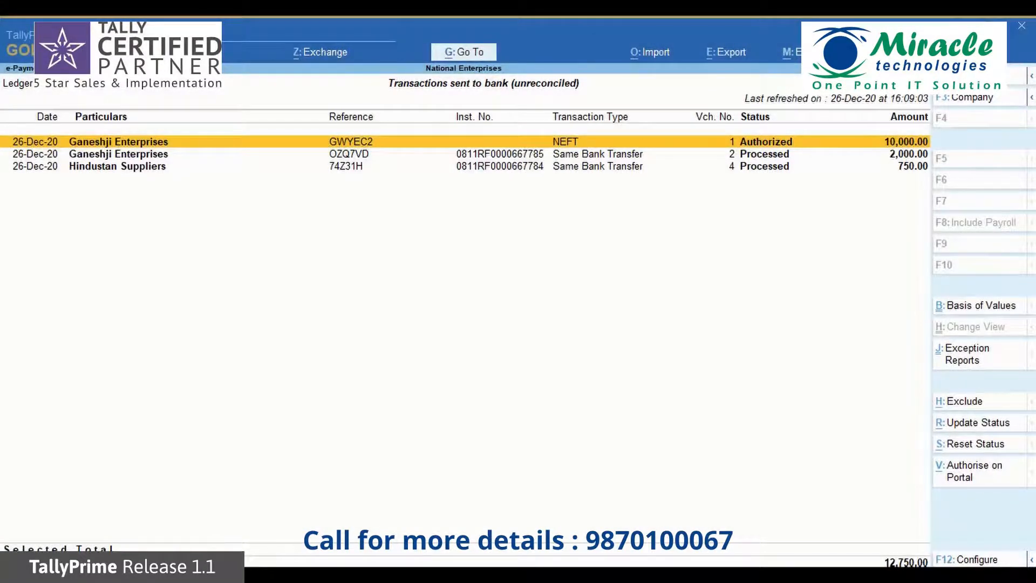
# Open the 2,000.00 Ganeshji Enterprises payment voucher and expand its DBS Bank allocation details
pyautogui.press('Down')
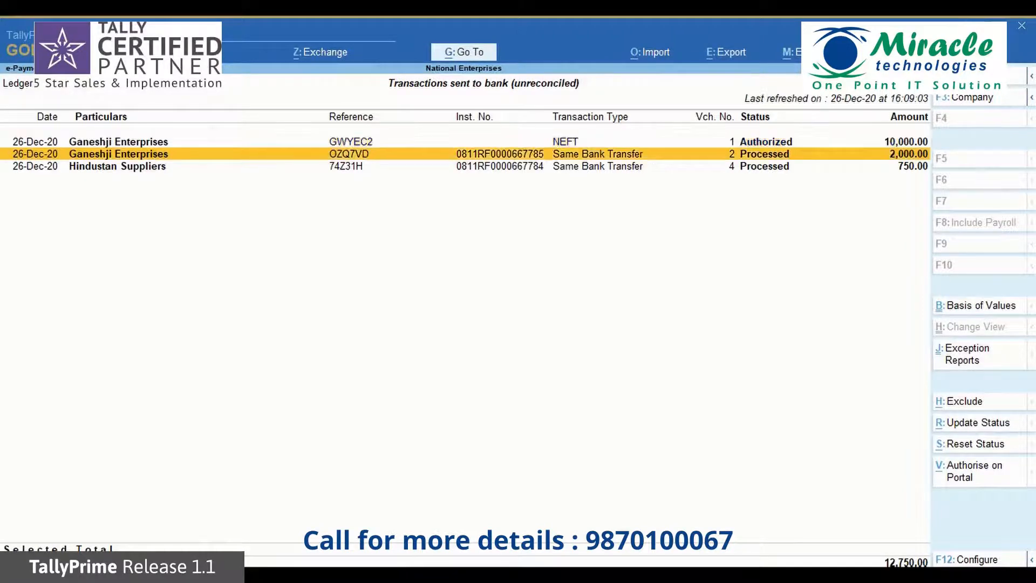
pyautogui.press('Return')
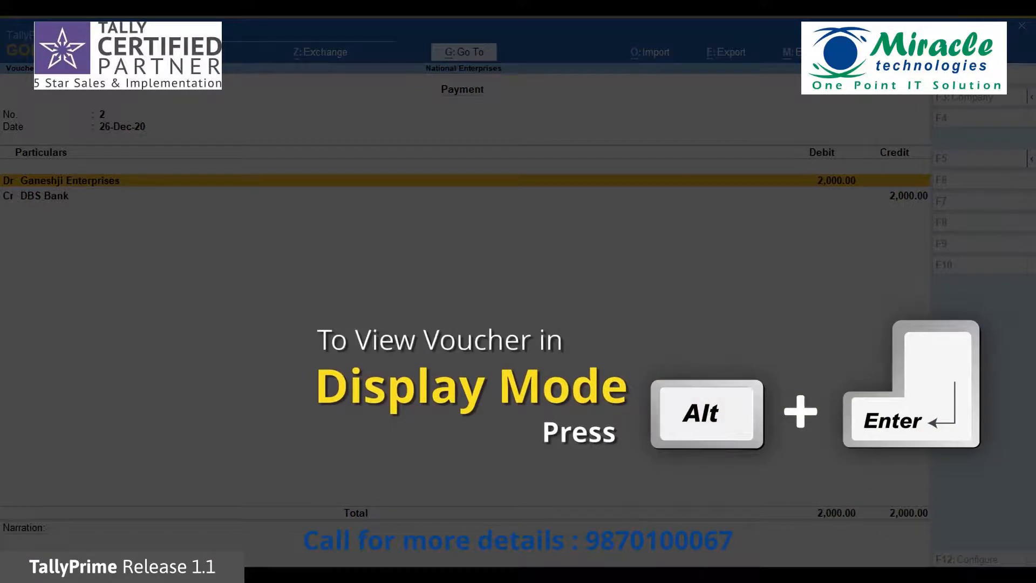
pyautogui.hotkey('alt', 'Return')
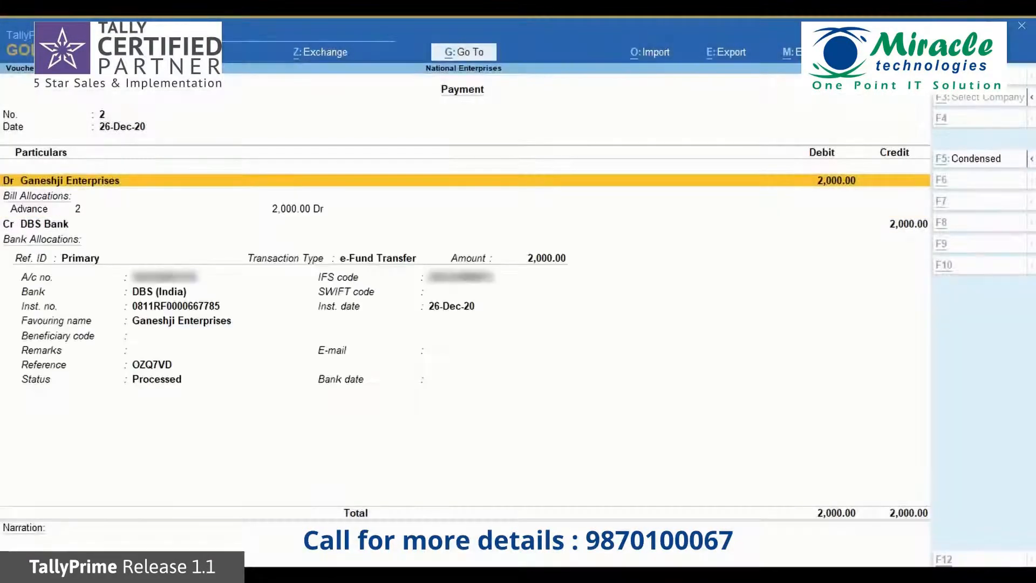
pyautogui.press('Down')
pyautogui.press('Down')
pyautogui.press('Down')
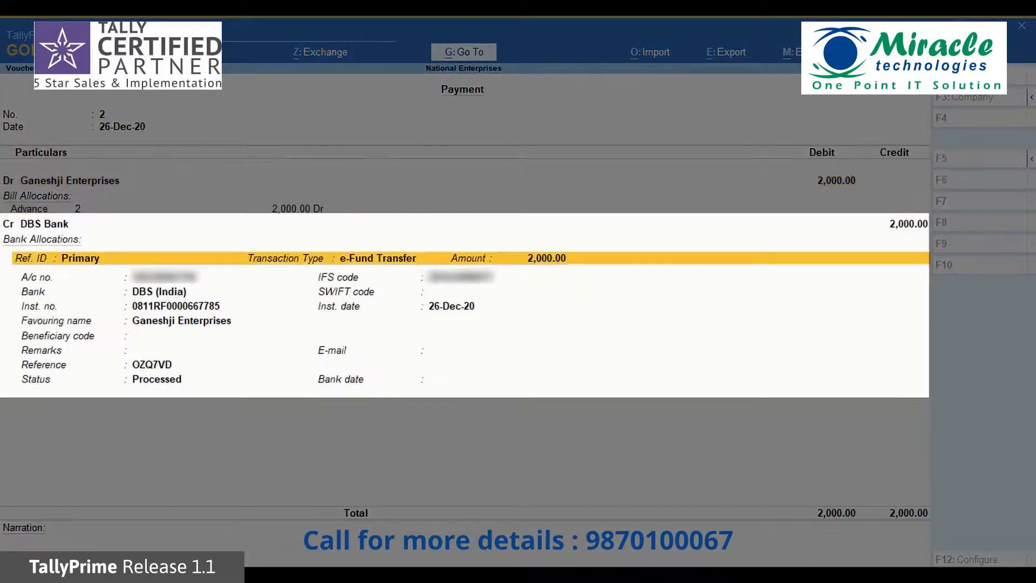
# Close the voucher and reports back to the Gateway of Tally
pyautogui.press('Escape')
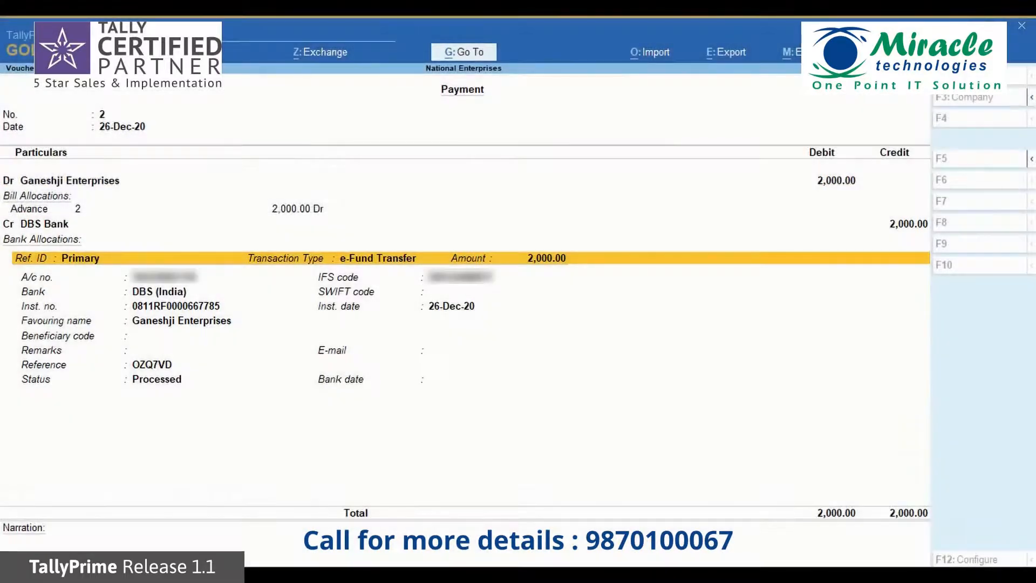
pyautogui.press('Escape')
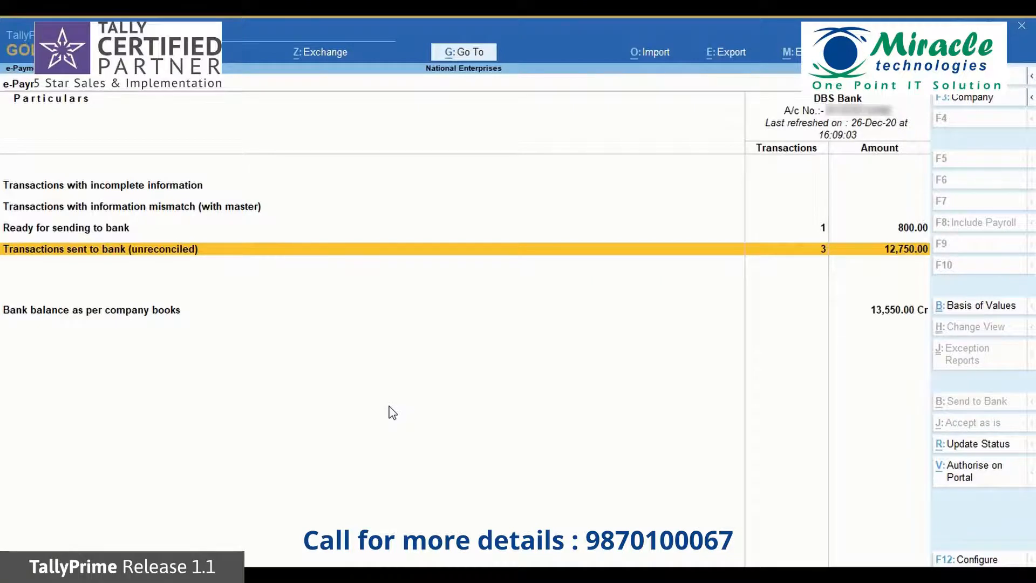
pyautogui.press('Escape')
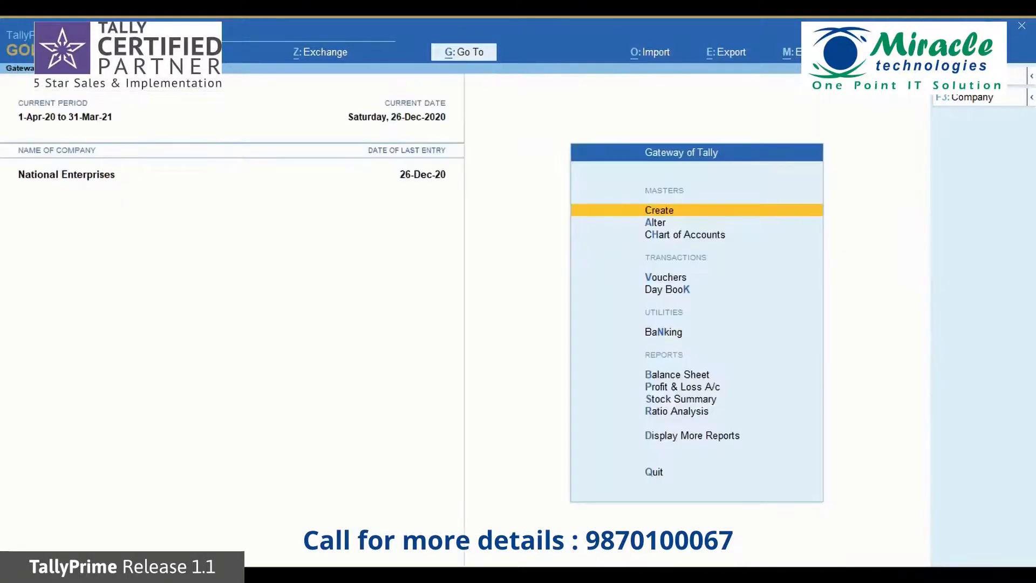